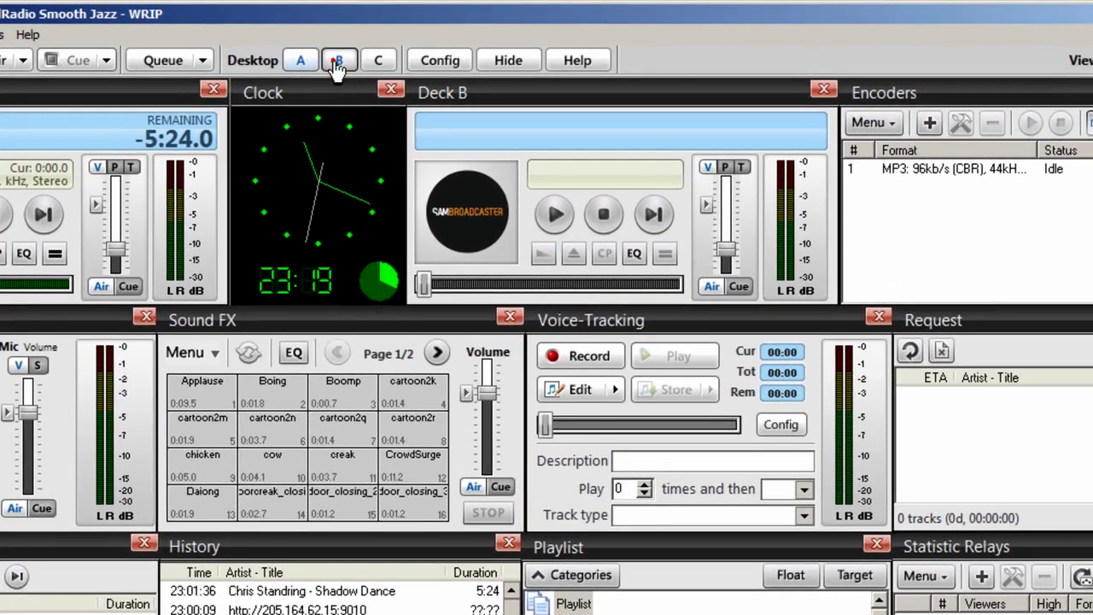
Switch to desktop B with Event Scheduler, relay statistics and Event Log, and start a new event.
left_click(357, 56)
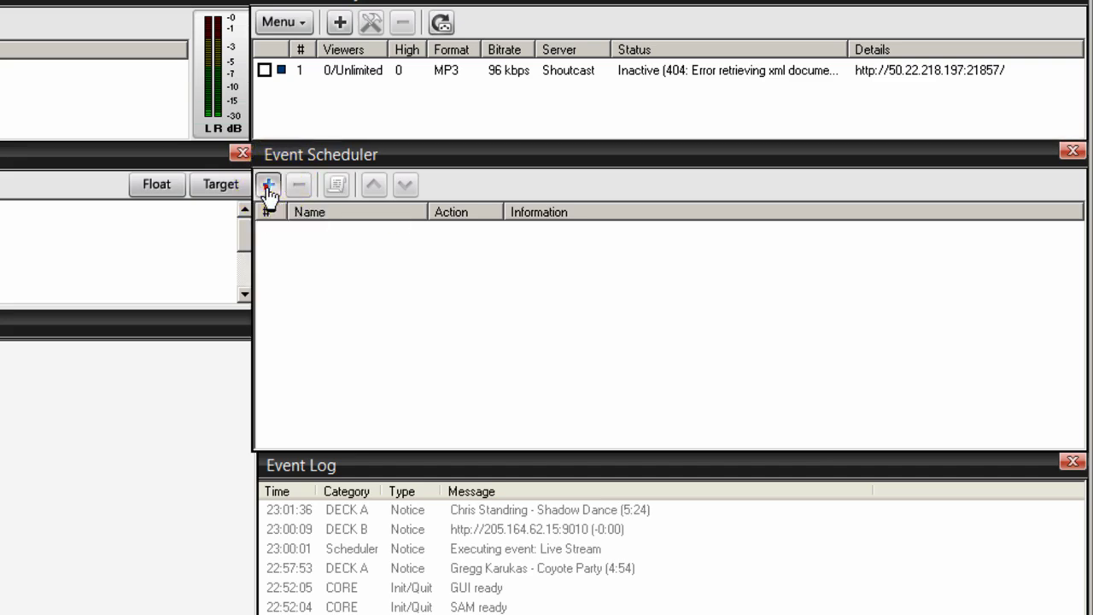
left_click(268, 186)
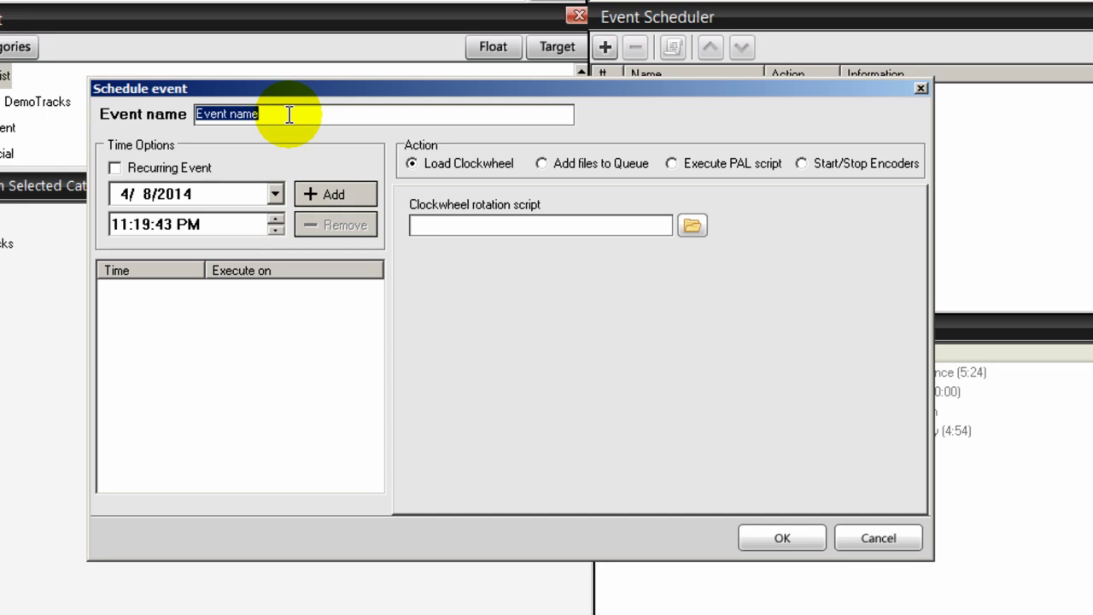
Name the new event 'Stream' and set its action to Add files to Queue.
type("Stream")
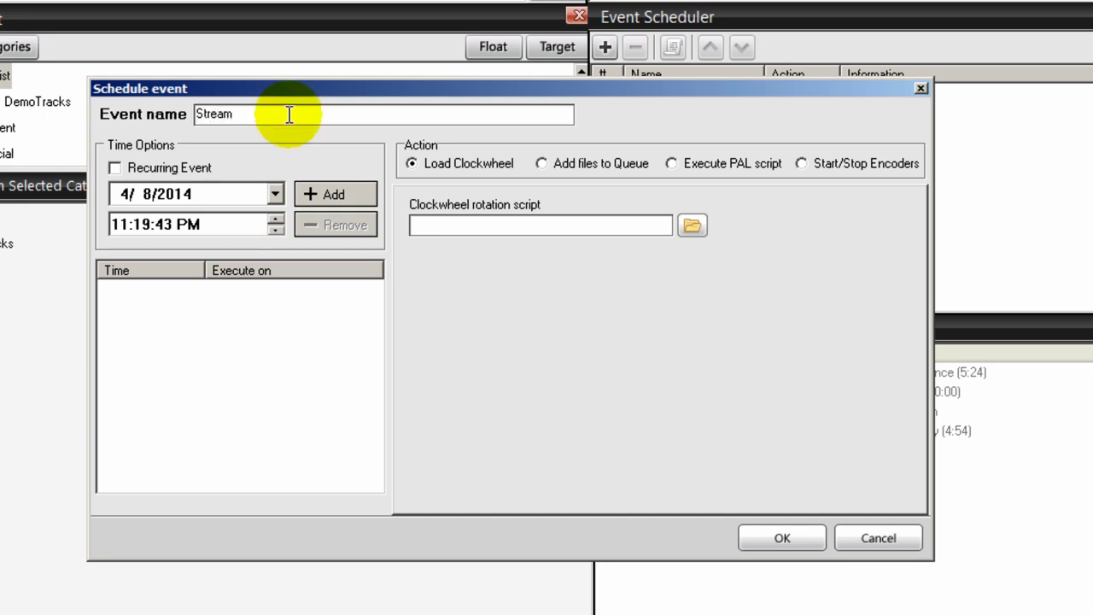
left_click(539, 160)
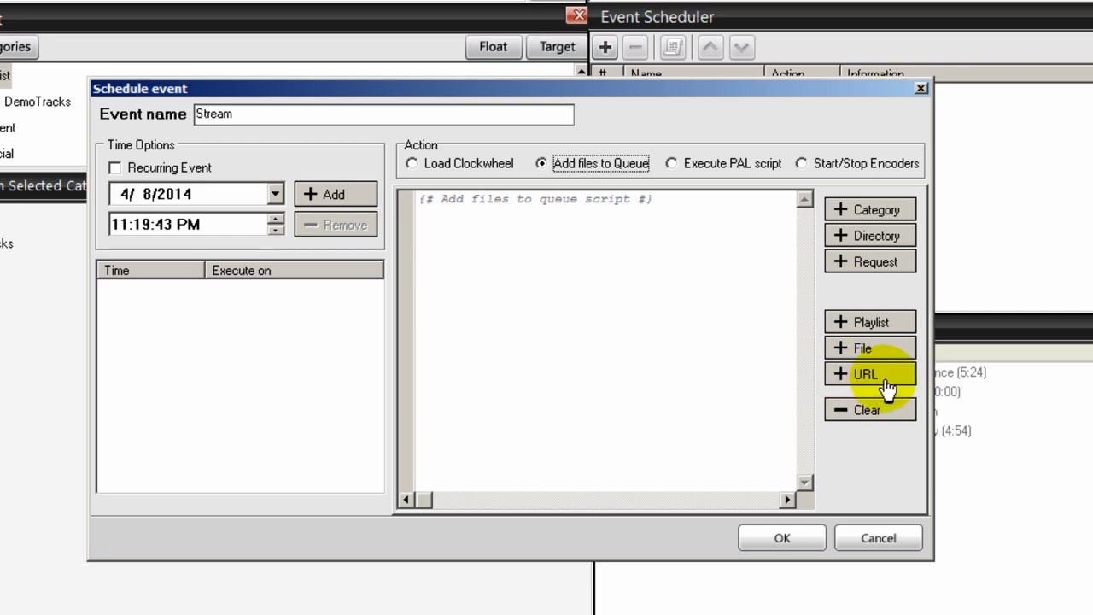
left_click(890, 381)
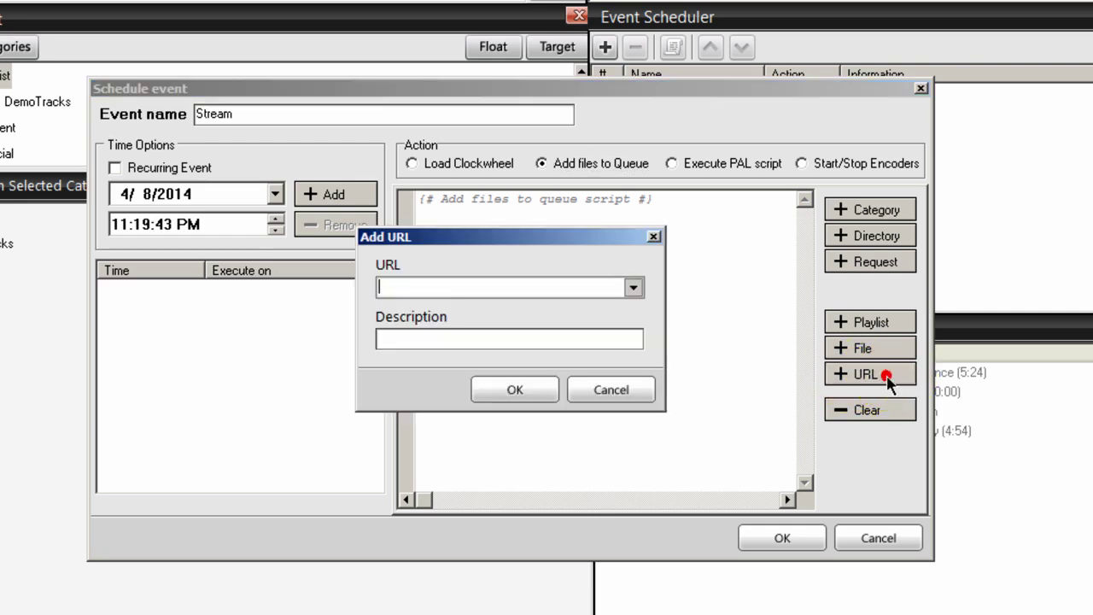
left_click(406, 285)
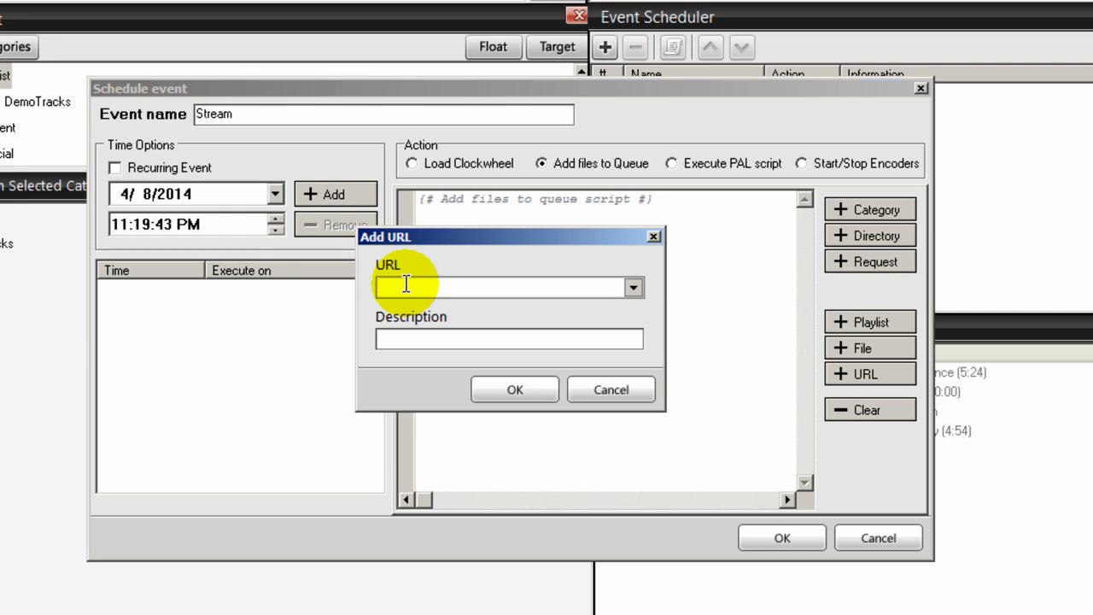
left_click(632, 287)
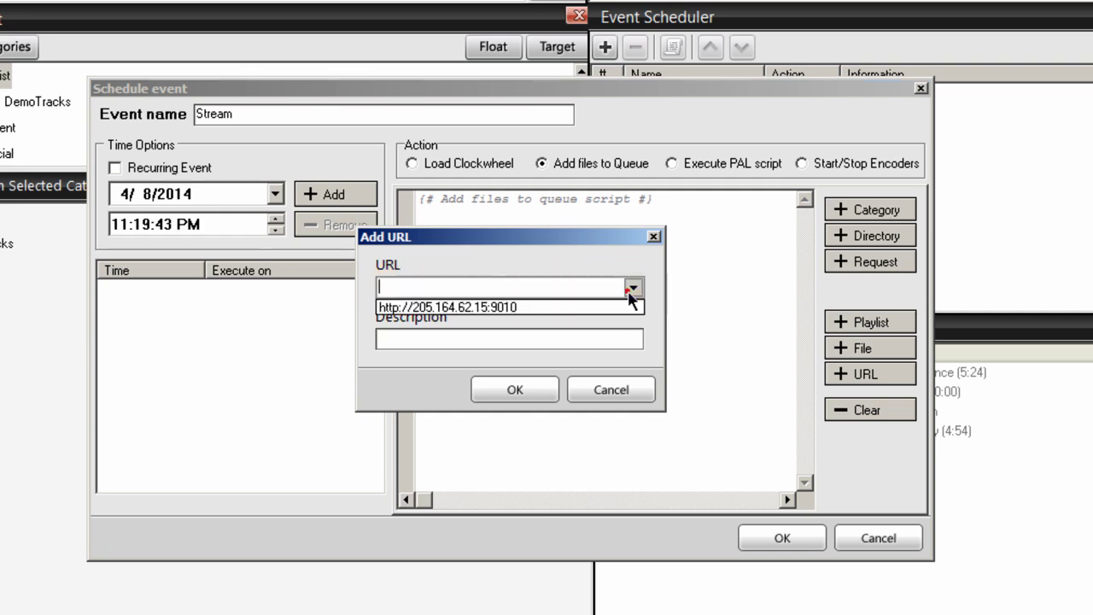
left_click(522, 306)
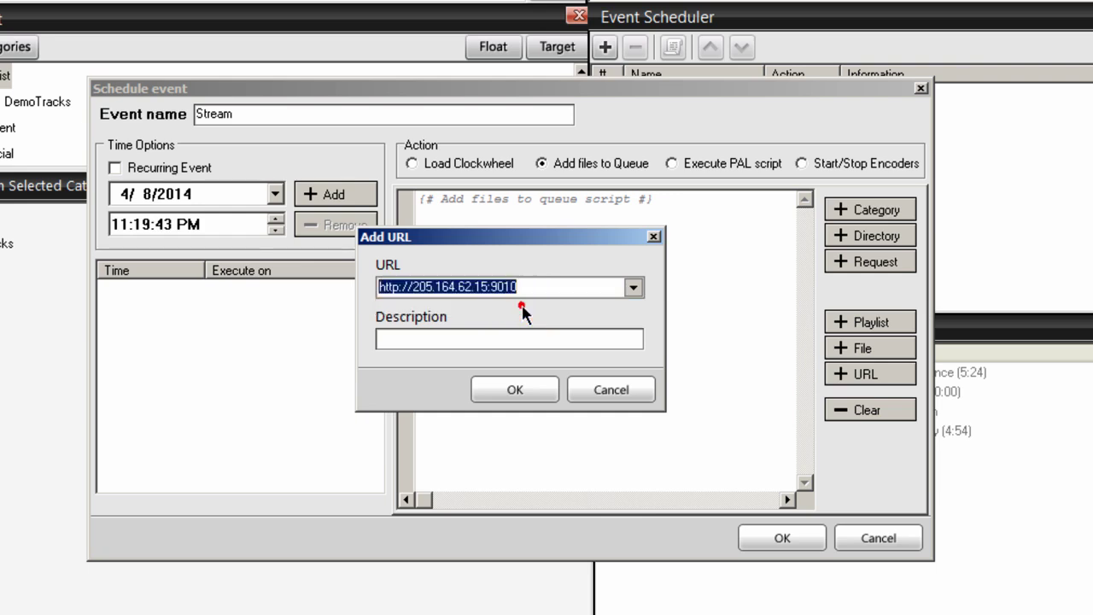
left_click(463, 339)
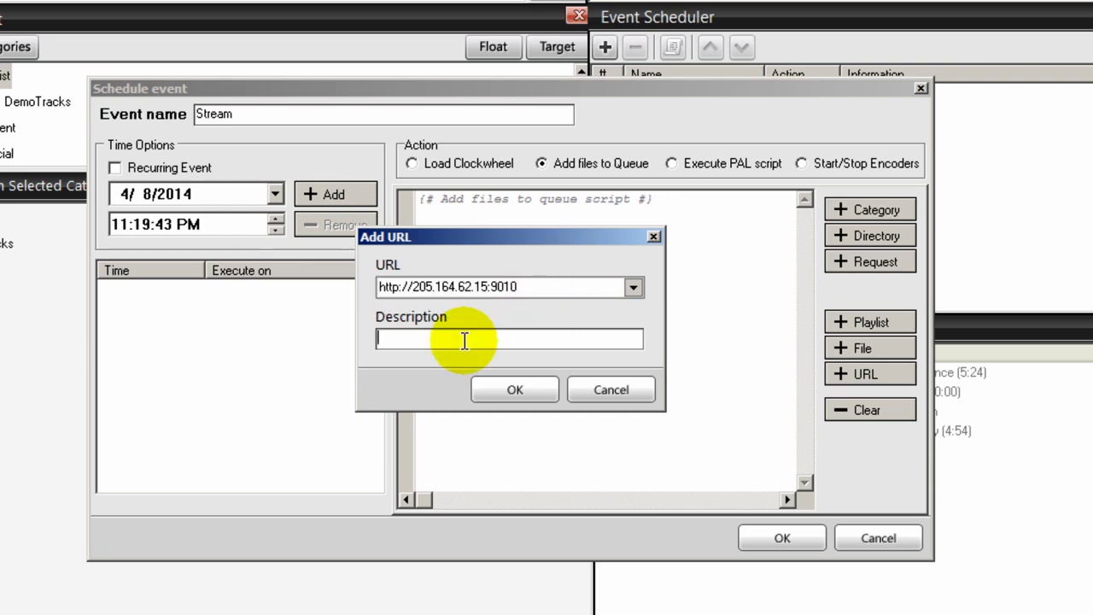
type("Ano")
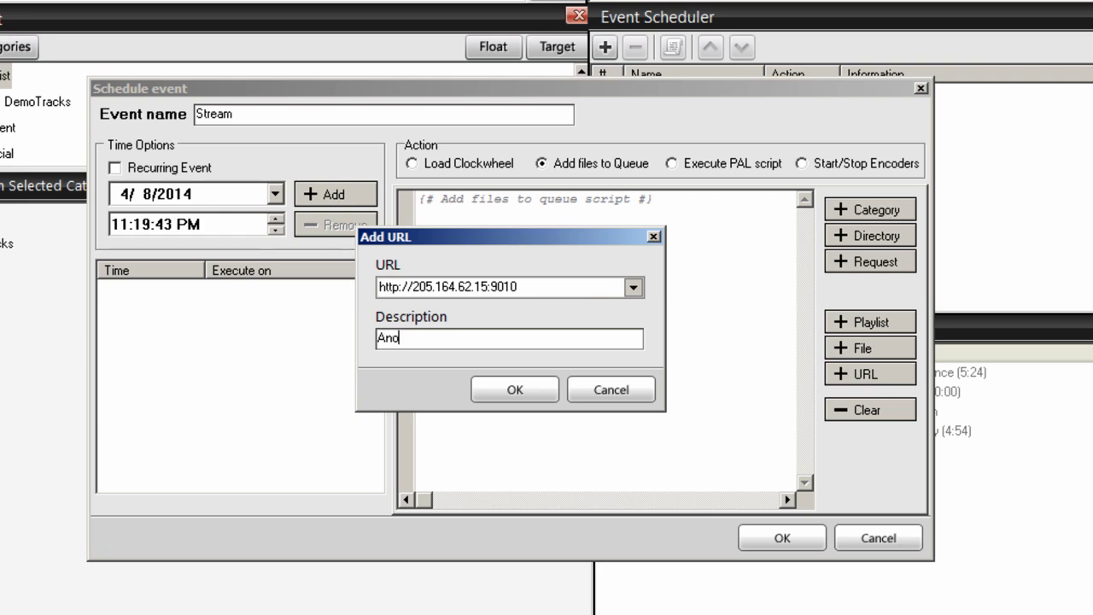
type("ther S")
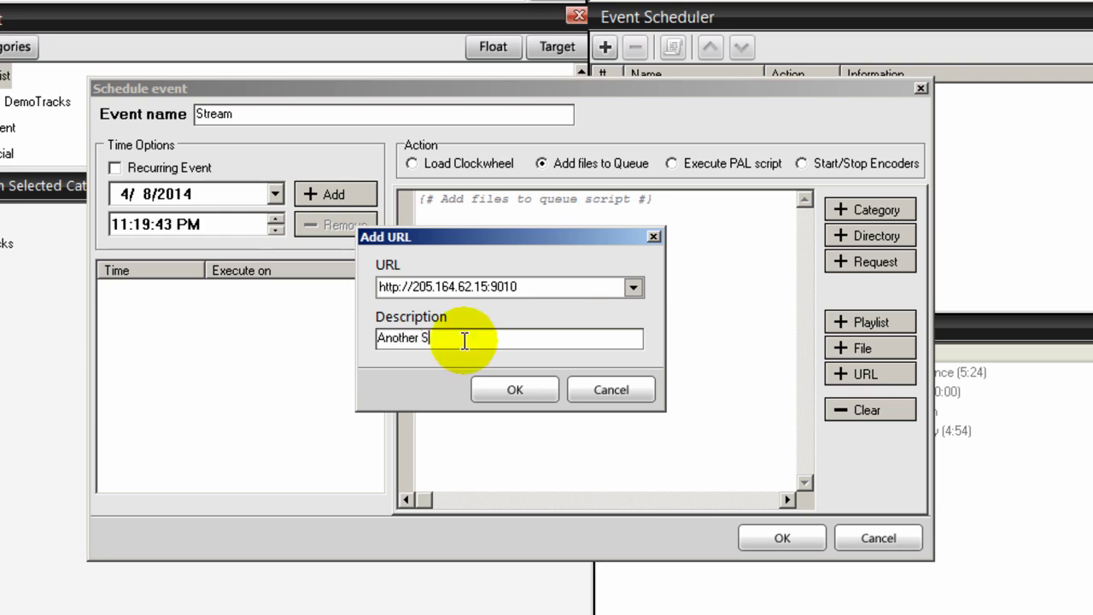
type("mooth Ja")
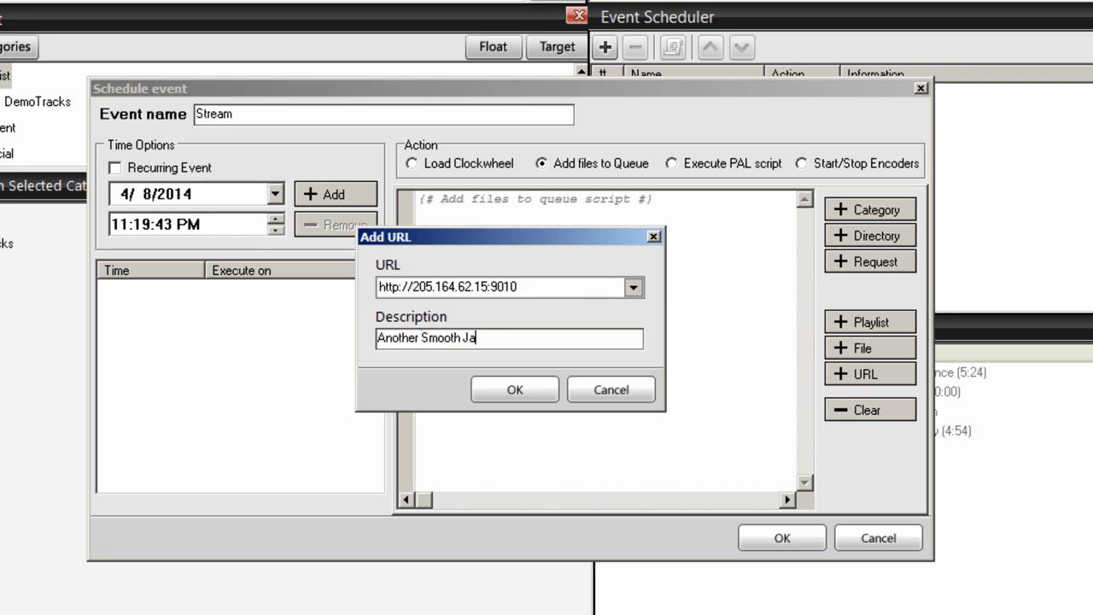
type("zz Radio Station")
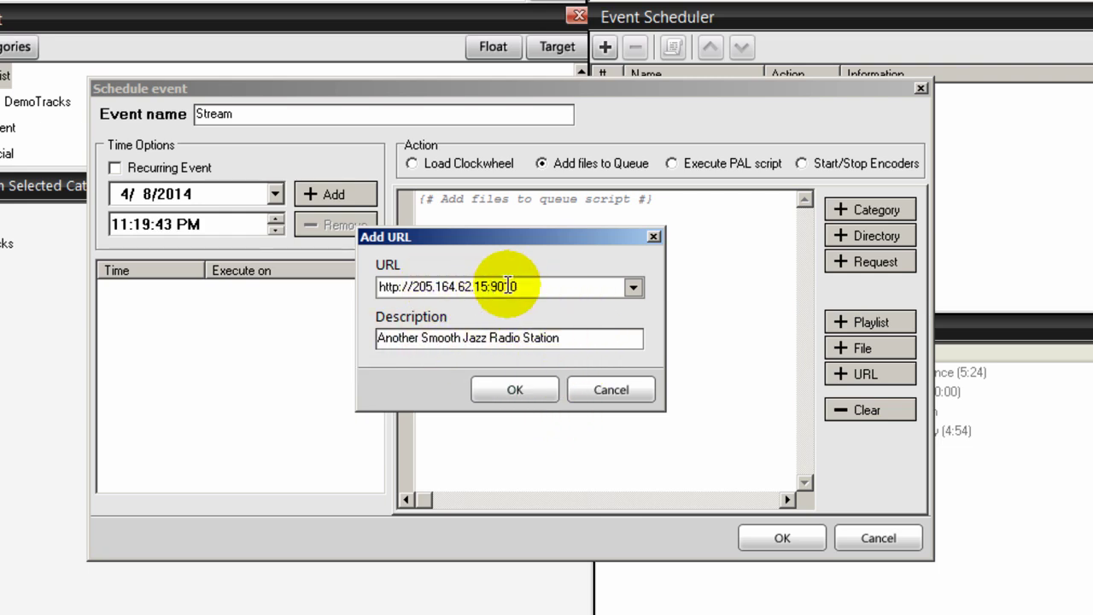
left_click(515, 389)
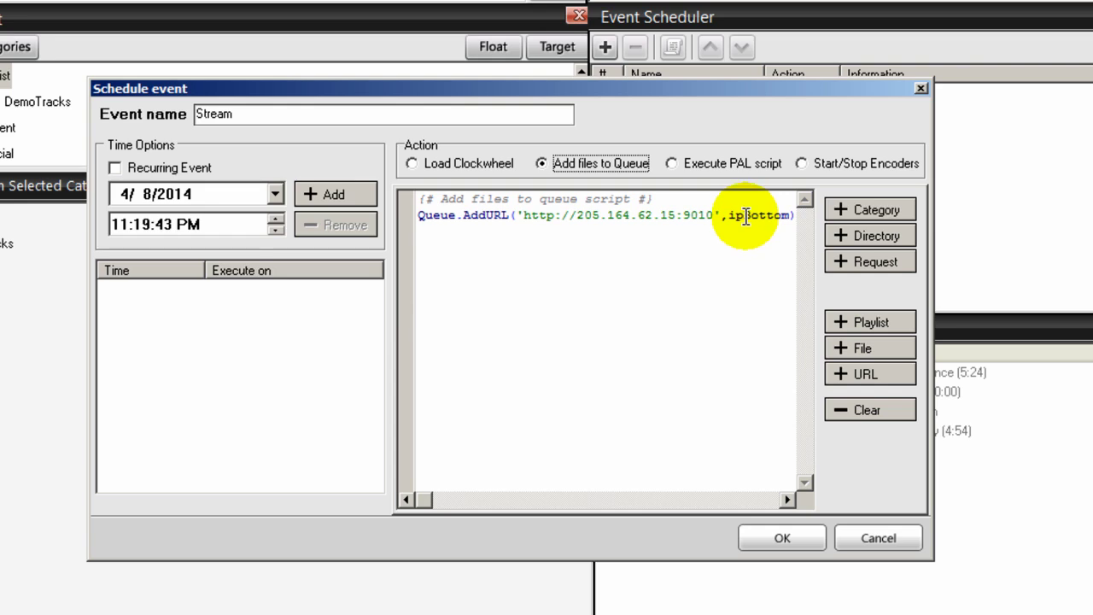
Change ipBottom to ipTop, add an 11:22:00 PM run time on 4/8/2014, and save.
left_click_drag(745, 215, 790, 224)
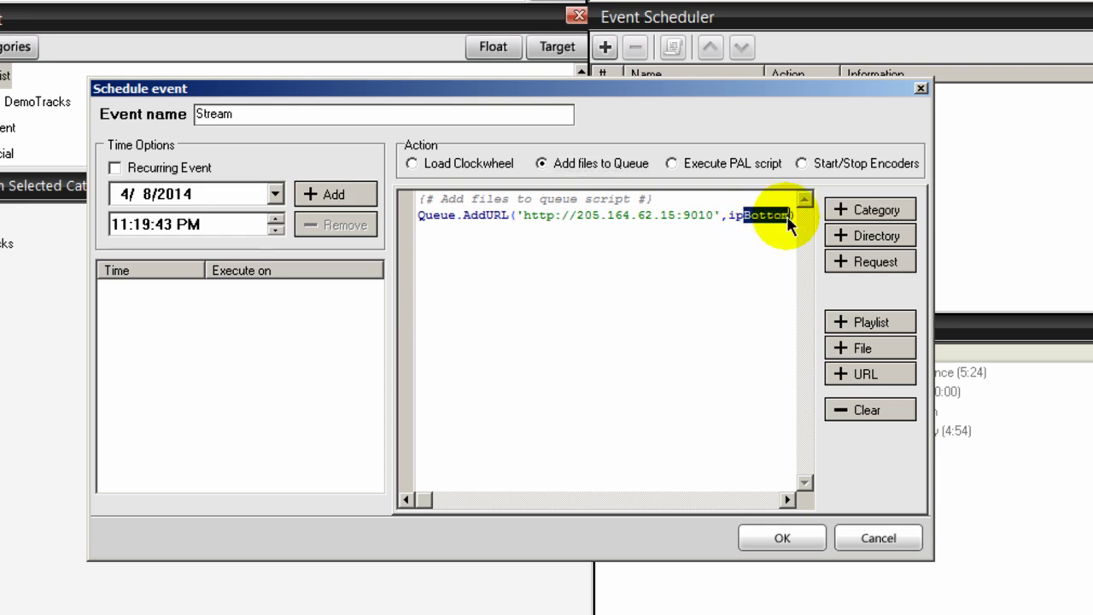
type("Top")
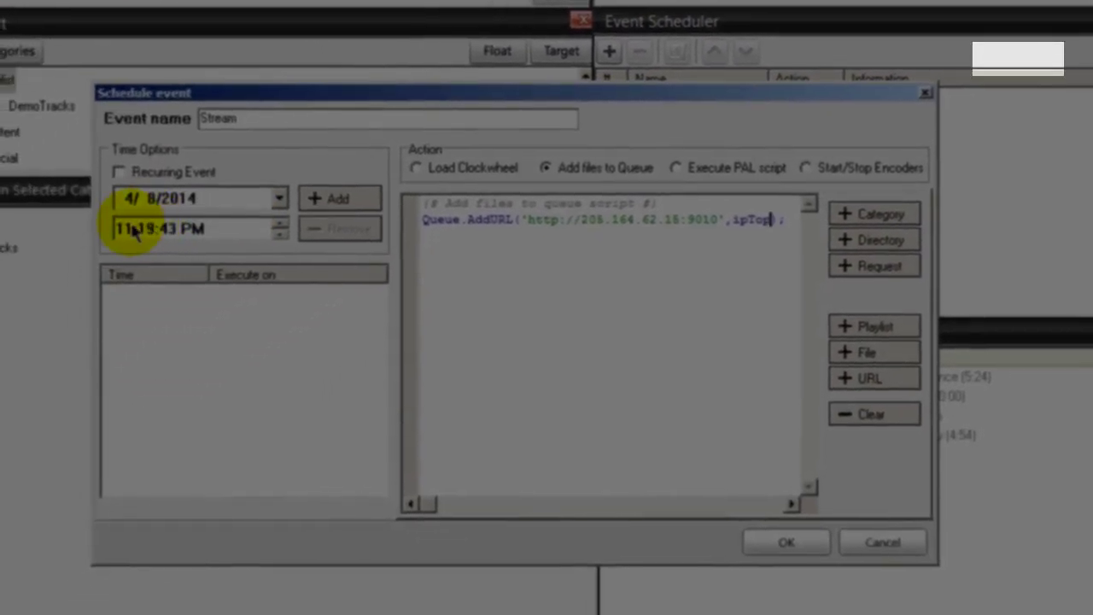
left_click(0, 438)
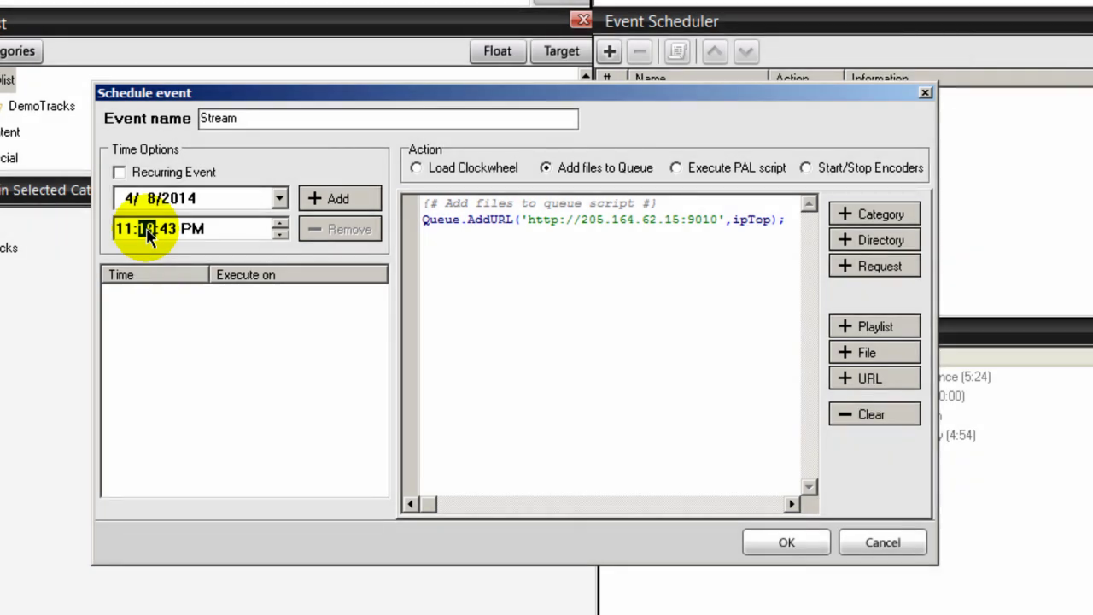
type("22")
left_click(167, 230)
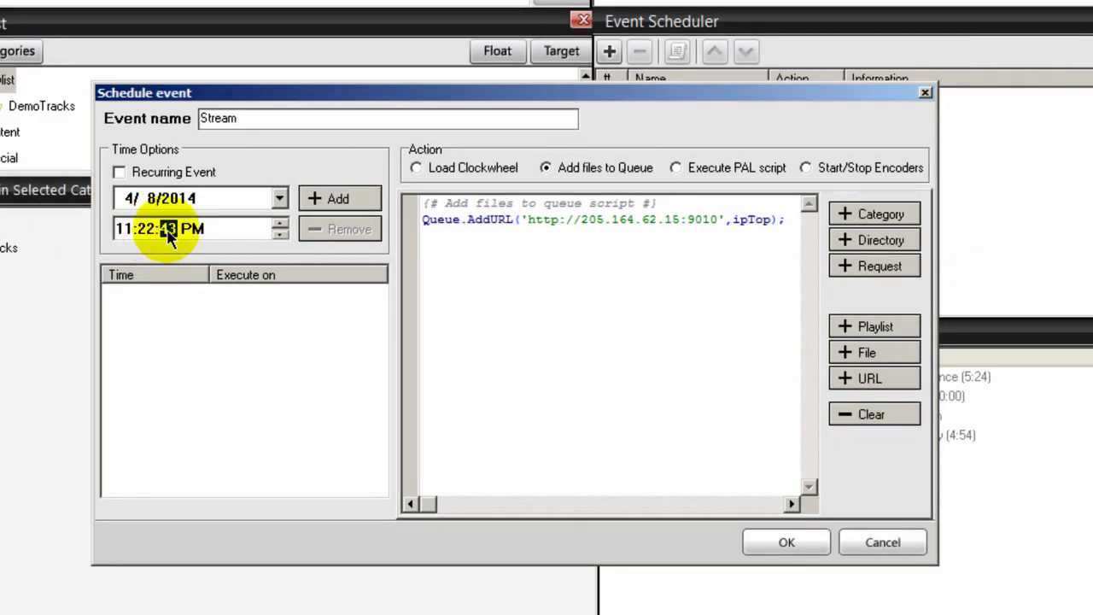
type("00")
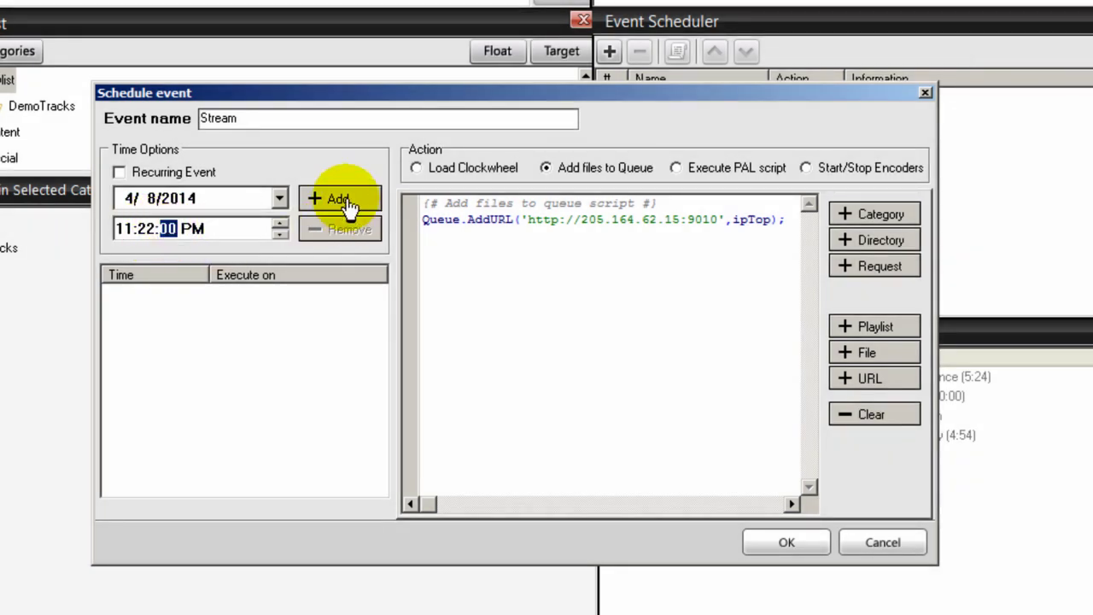
left_click(347, 205)
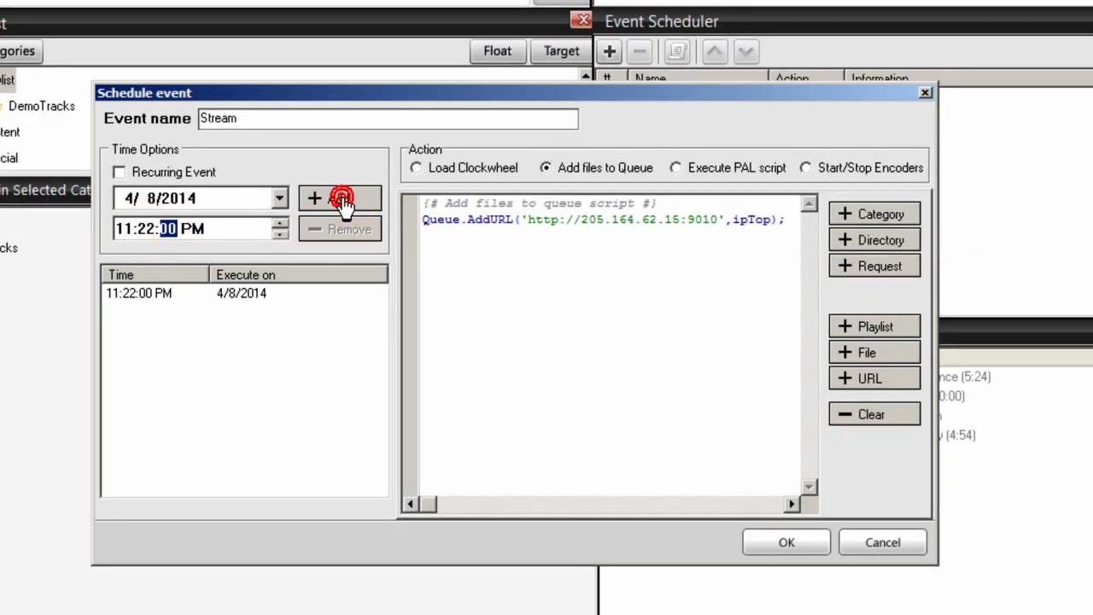
left_click(786, 544)
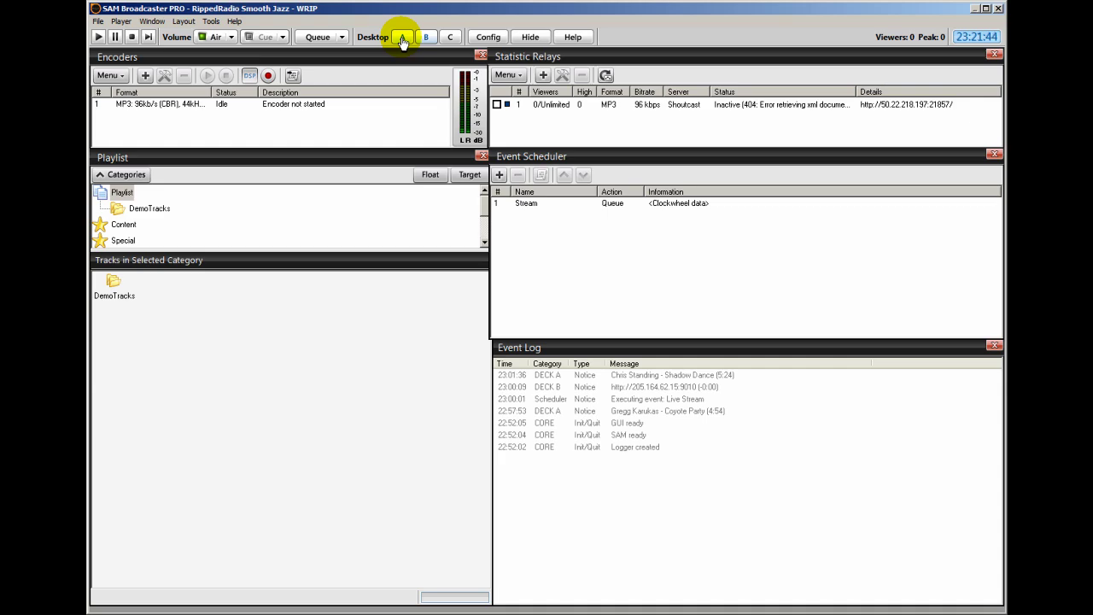
Return to the decks layout and start Shadow Dance playing on Deck A.
left_click(402, 39)
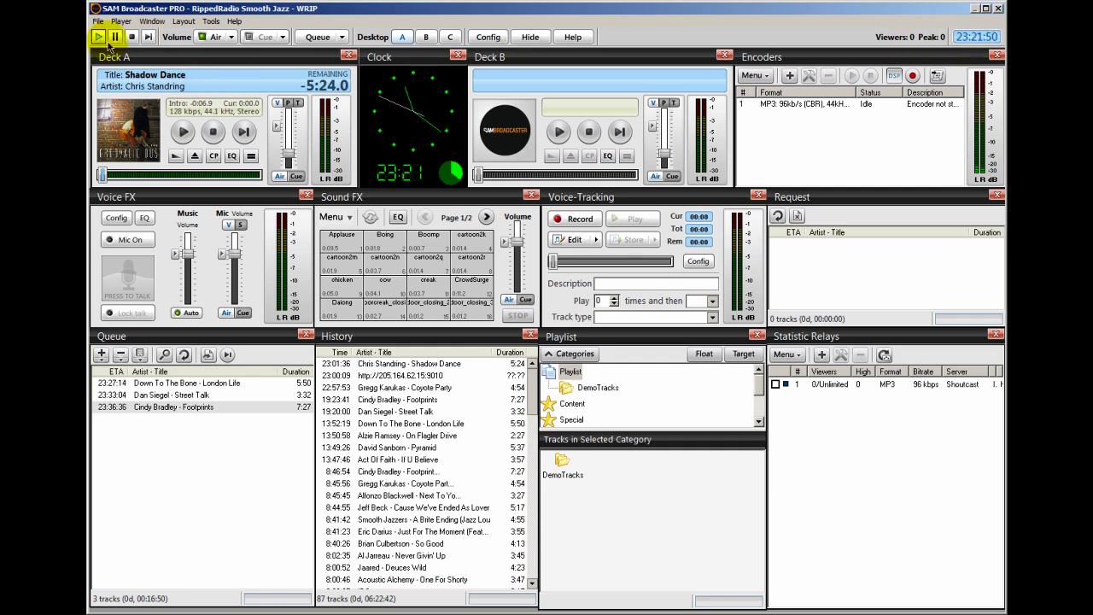
left_click(99, 39)
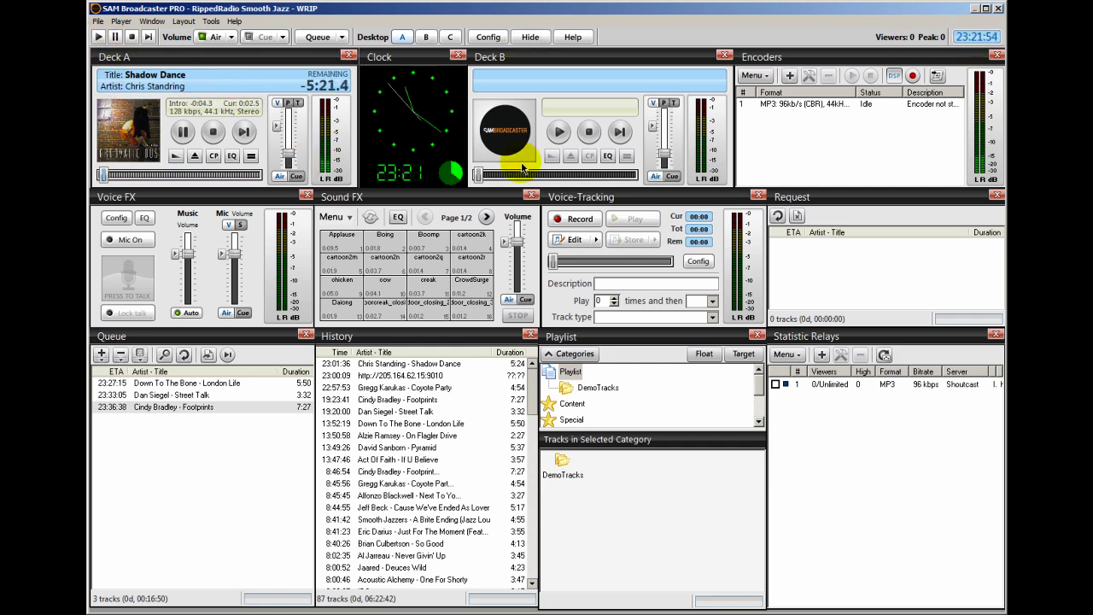
left_click(234, 20)
left_click(235, 21)
Adjust the on-air volume, then skip Shadow Dance so the queued relay stream loads.
left_click(230, 37)
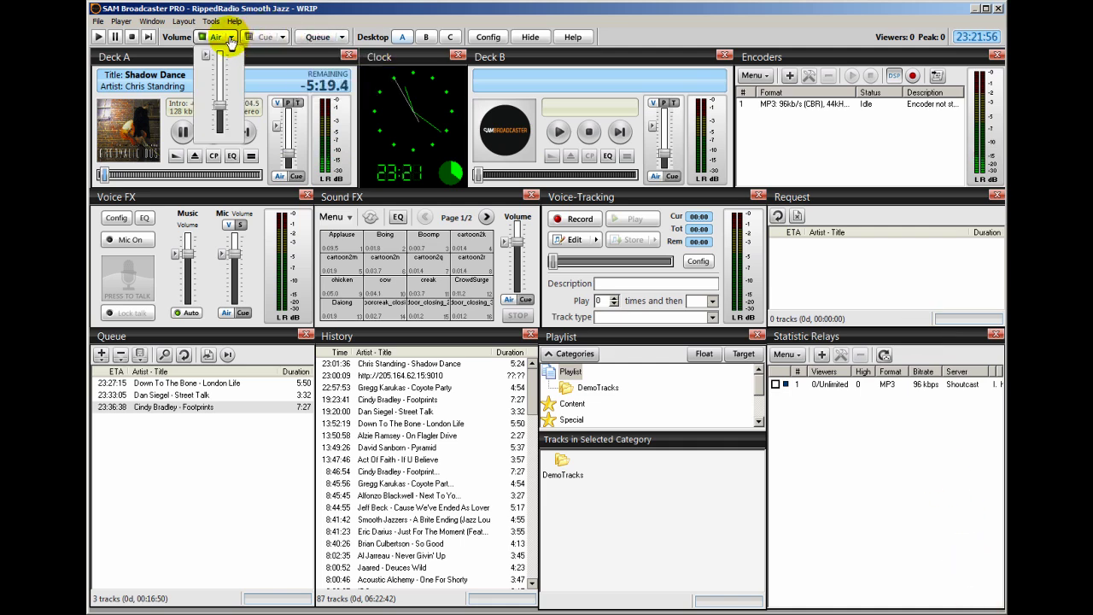
left_click_drag(214, 110, 219, 125)
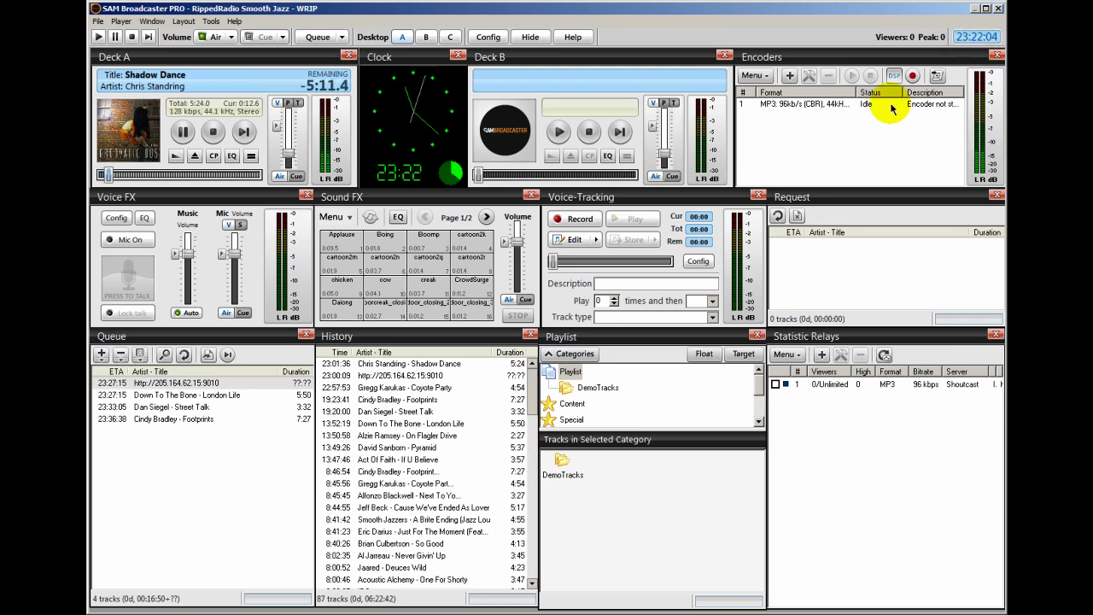
left_click(243, 133)
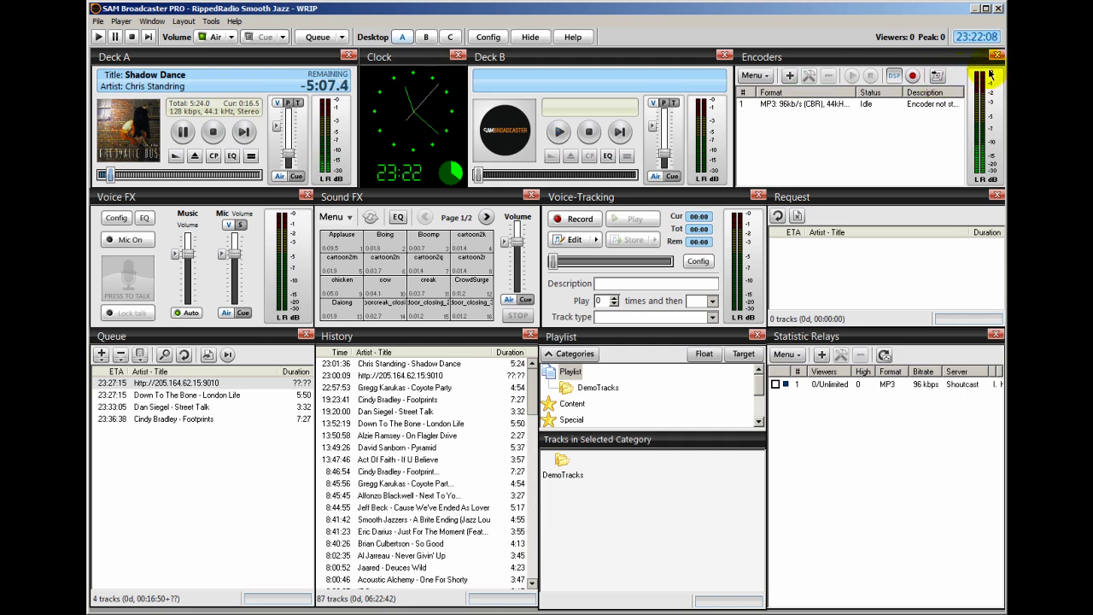
left_click(967, 41)
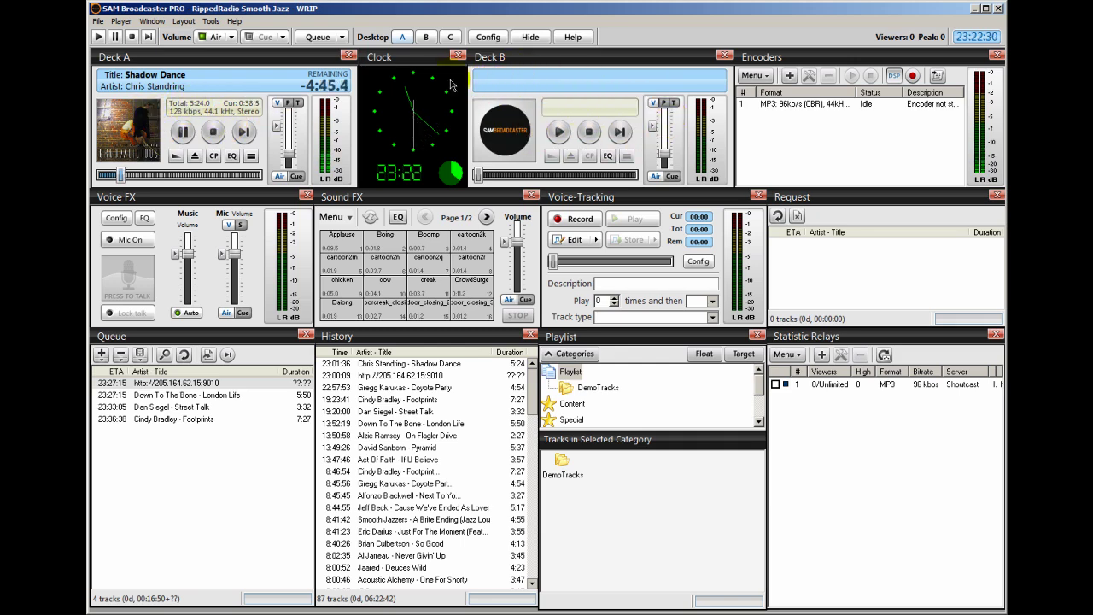
left_click(175, 155)
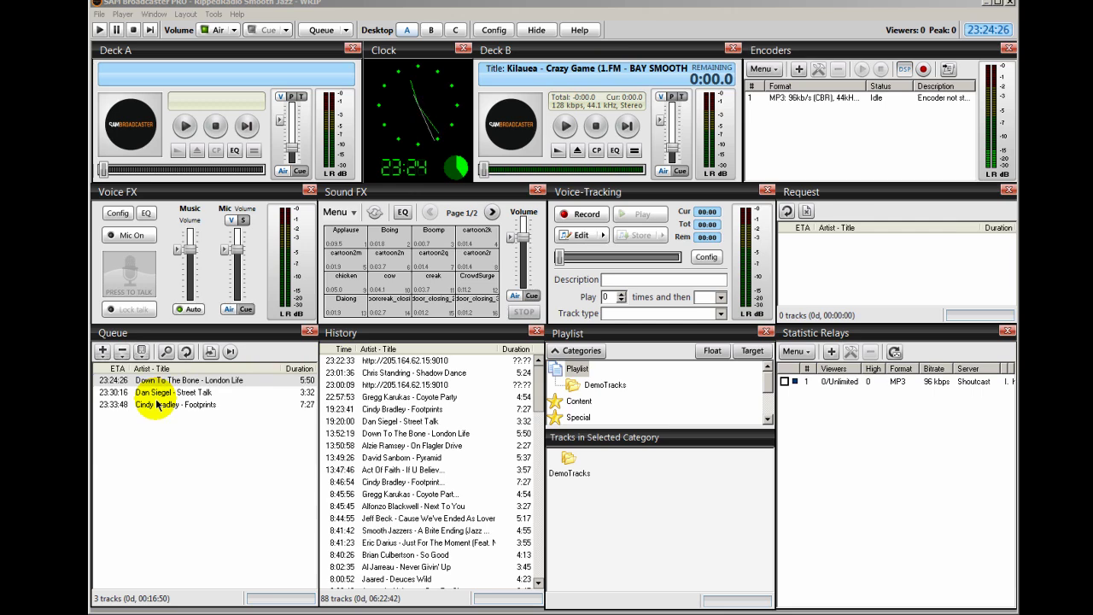
On desktop C, add EndLiveStream.pal to PAL Scripts with Automatically start script ticked.
left_click(456, 30)
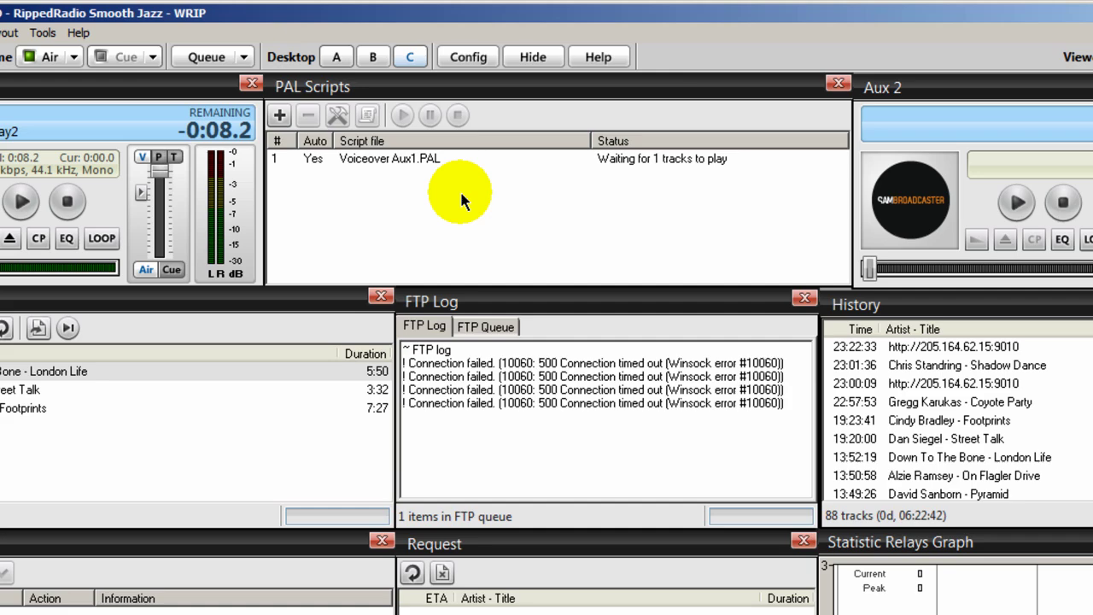
left_click(280, 116)
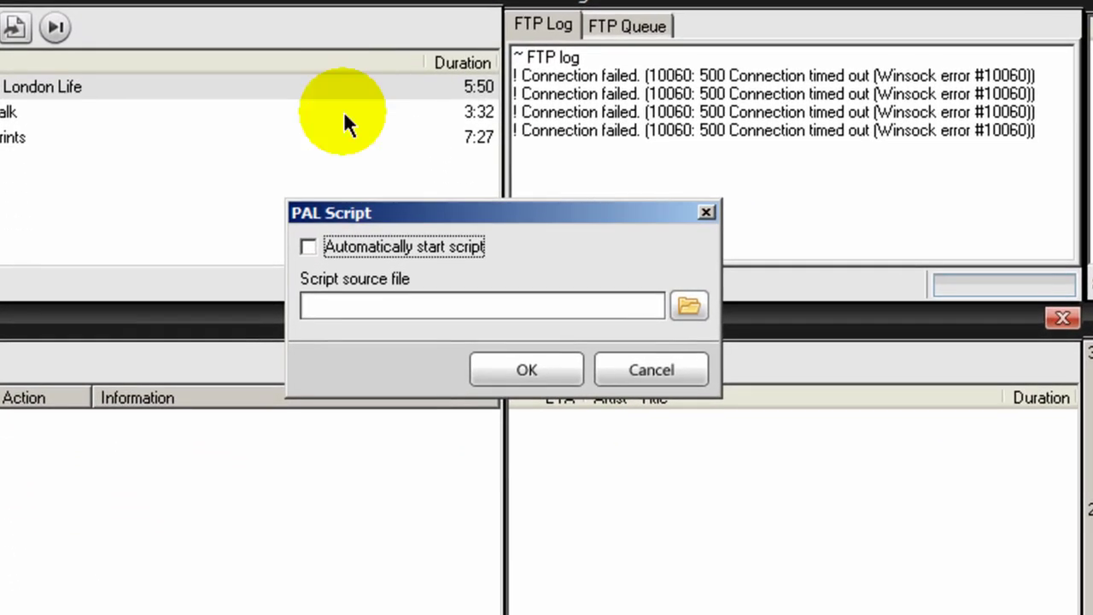
left_click(307, 247)
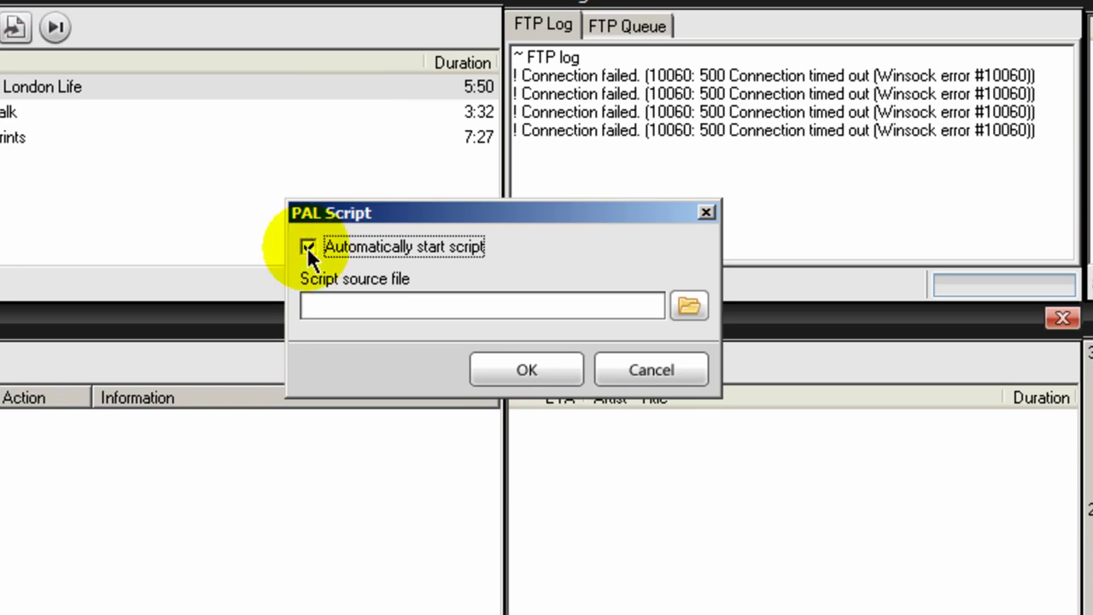
left_click(690, 309)
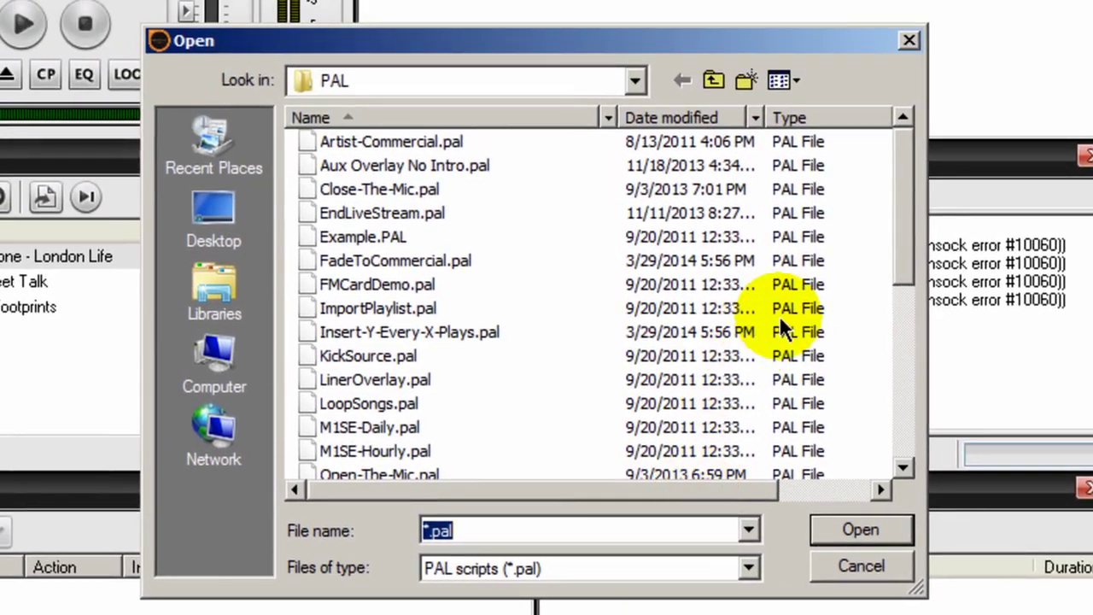
left_click_drag(907, 236, 908, 249)
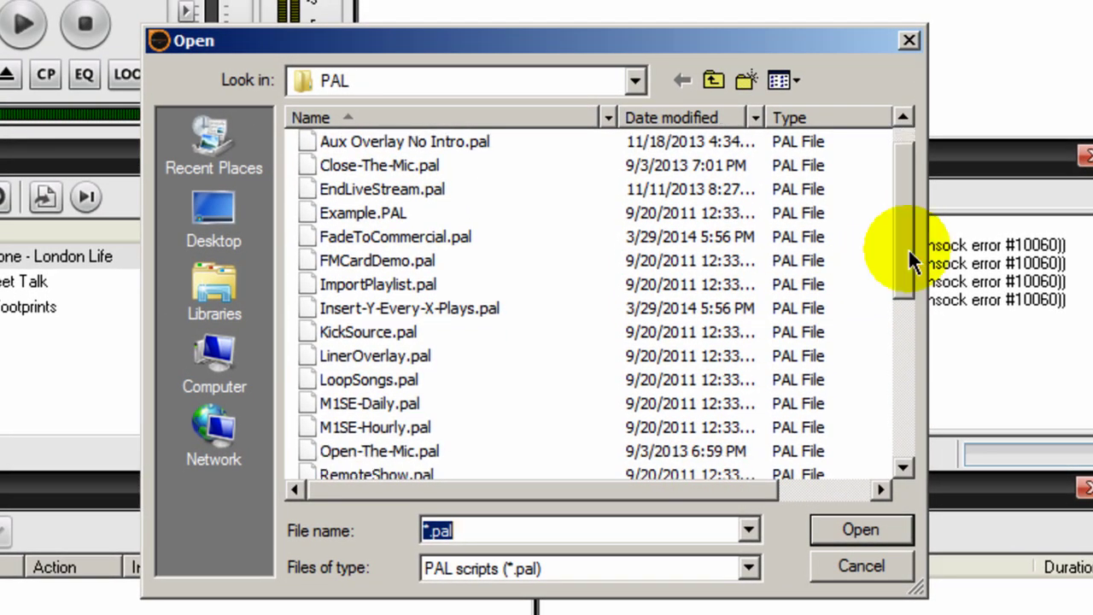
left_click_drag(912, 260, 915, 239)
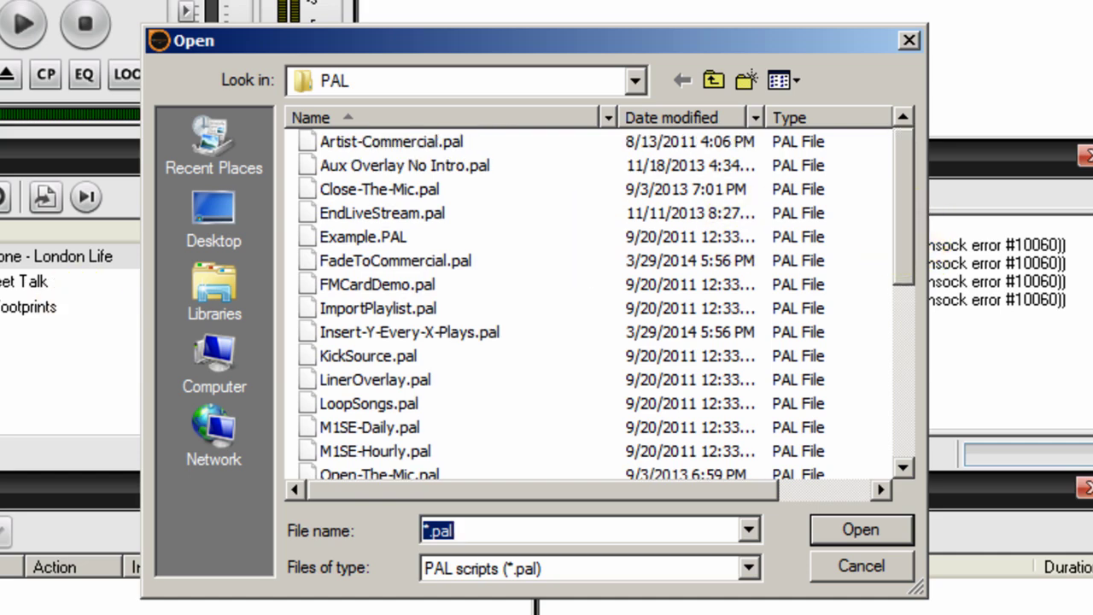
left_click(380, 213)
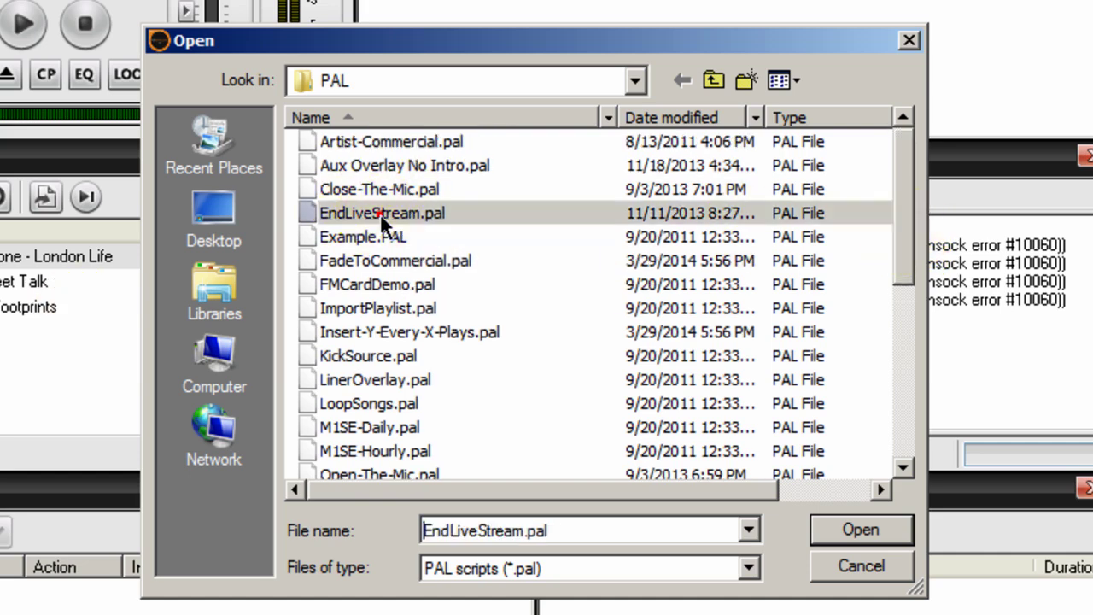
left_click(841, 531)
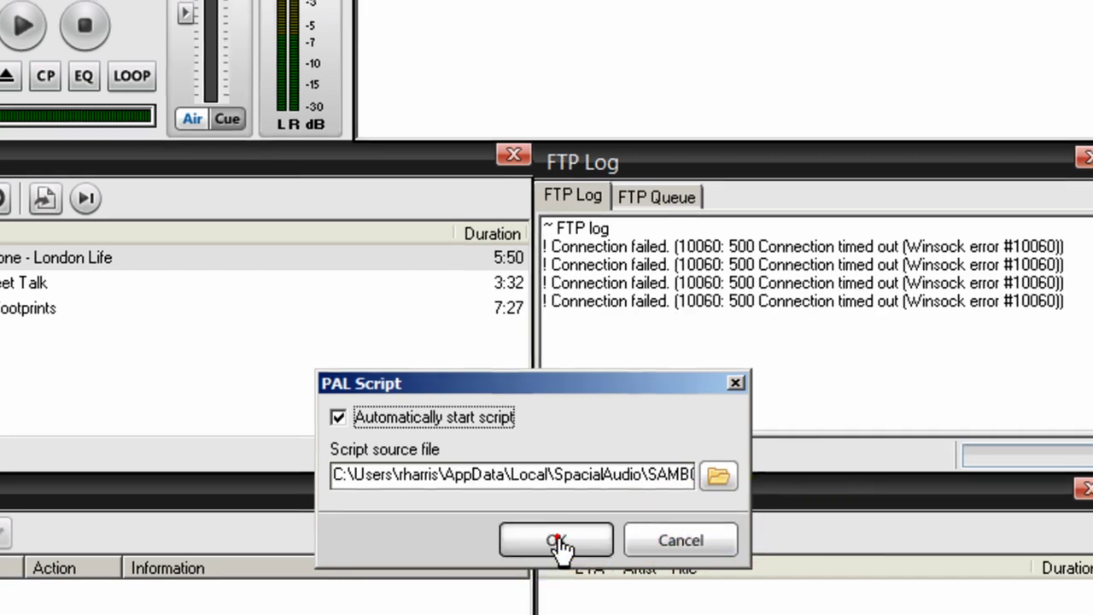
left_click(557, 541)
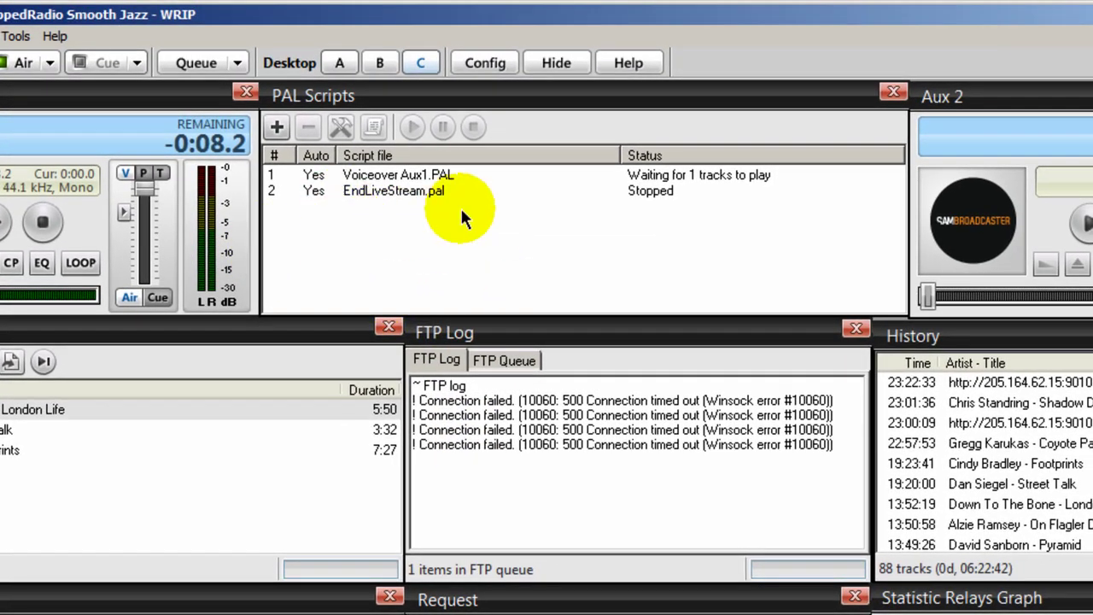
Start a new event named 'Kick Out Stream' with the Execute PAL script action.
left_click(357, 22)
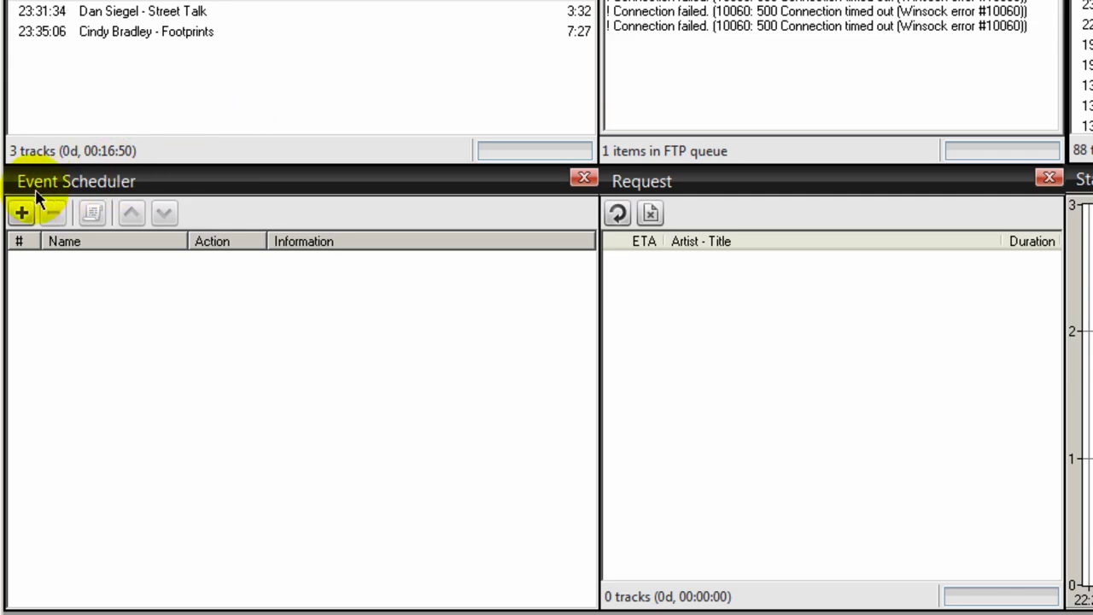
left_click(21, 212)
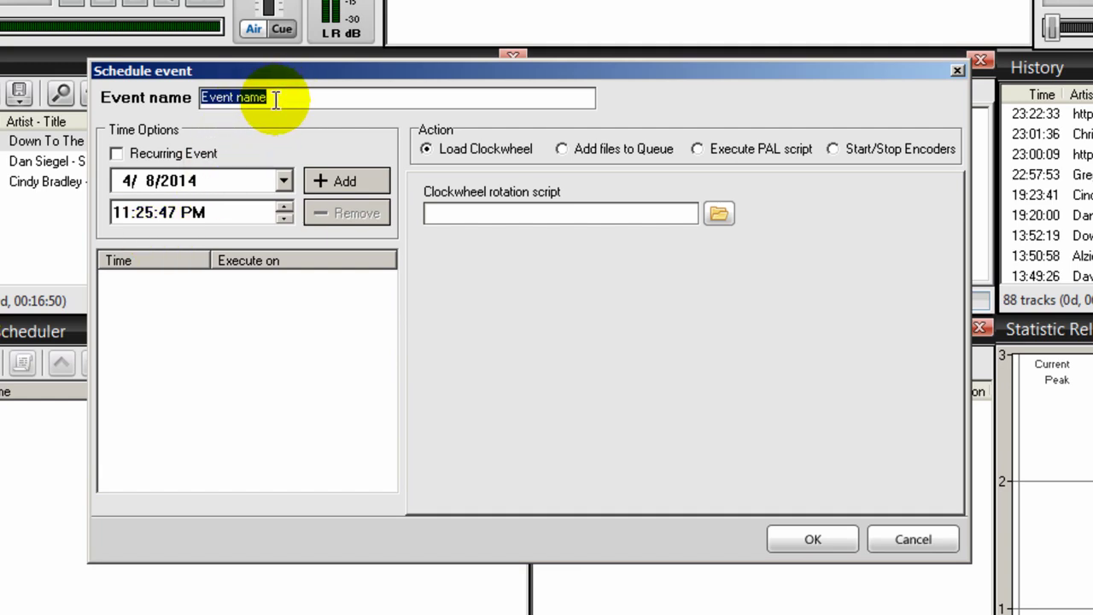
type("Kick ")
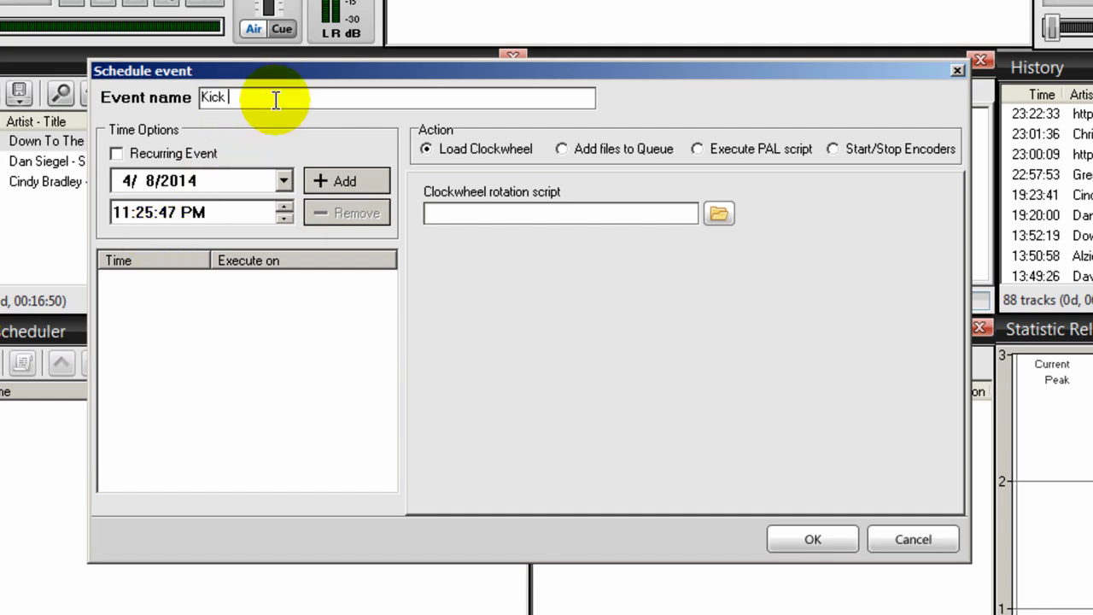
type("Out Stream")
left_click(700, 149)
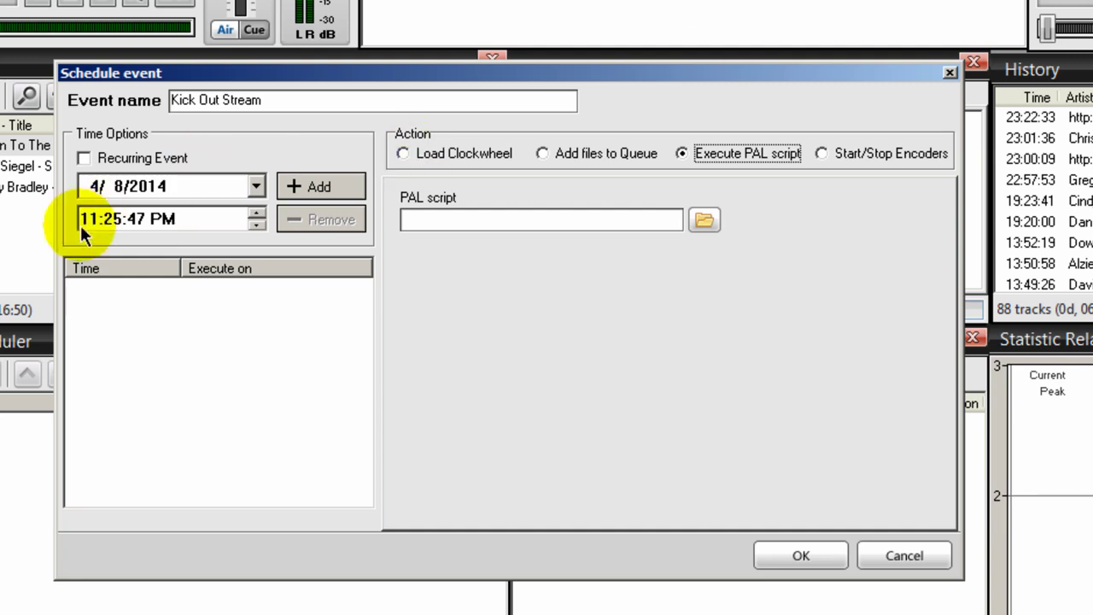
Add an 11:28:00 PM run time on 4/8/2014, attach EndLiveStream.pal, and save the event.
left_click(111, 225)
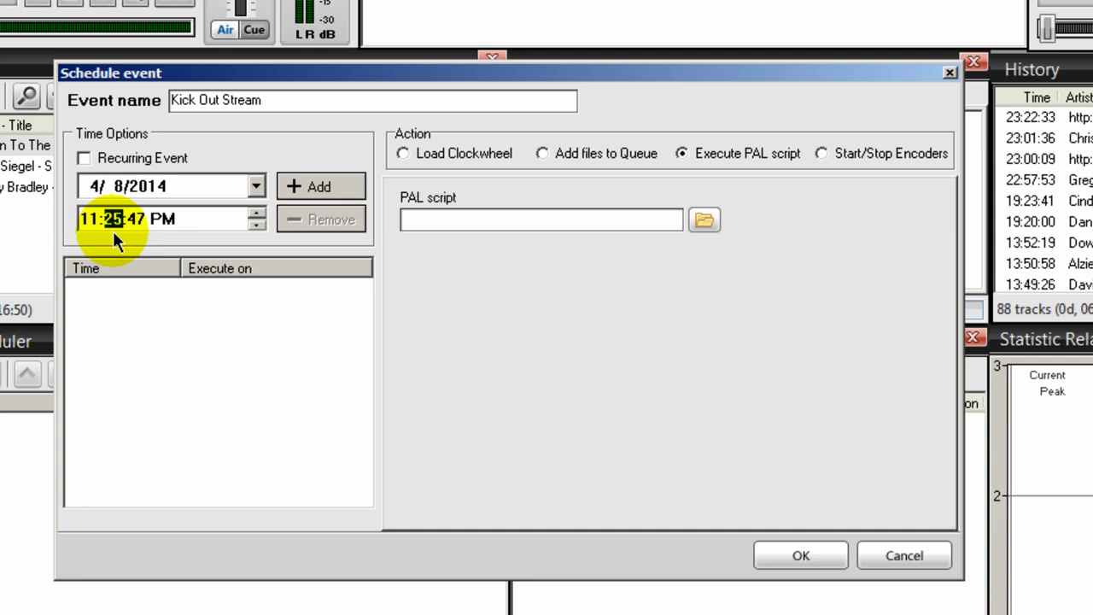
type("28")
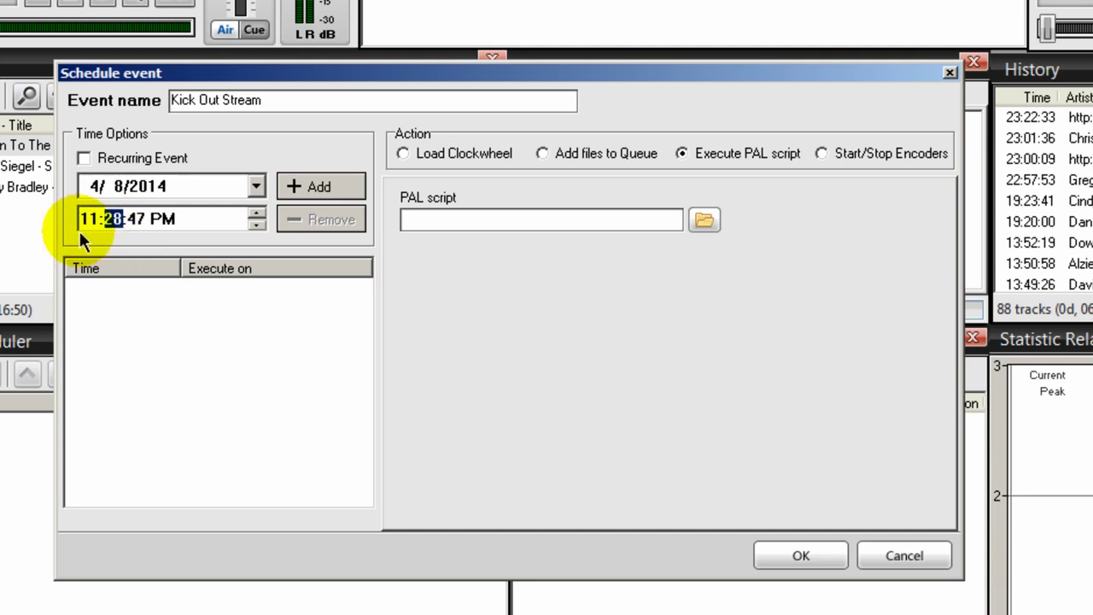
left_click(134, 222)
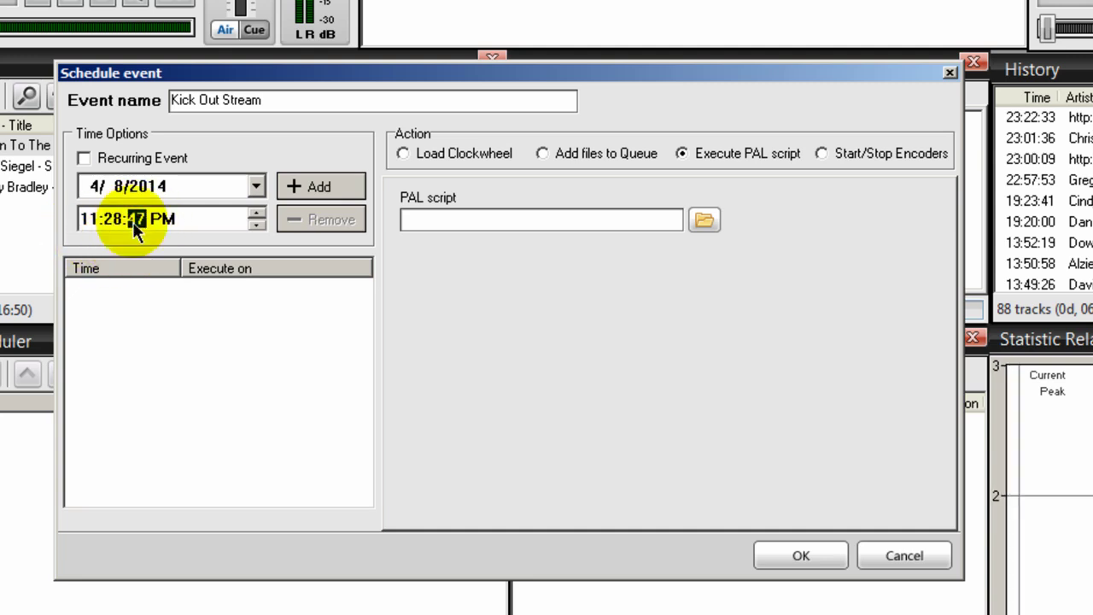
left_click(300, 187)
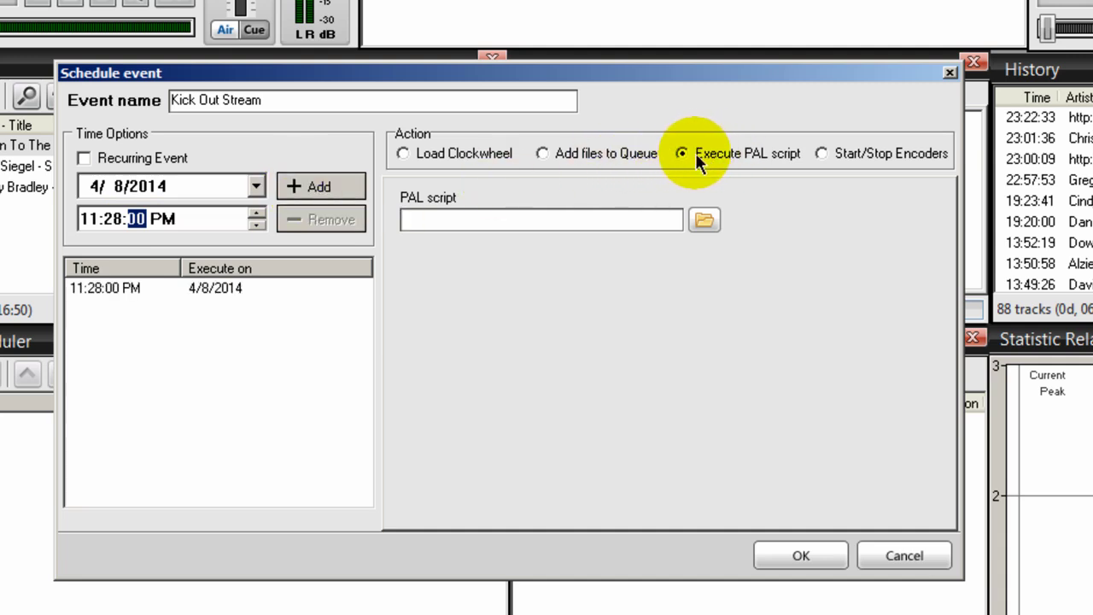
left_click(704, 222)
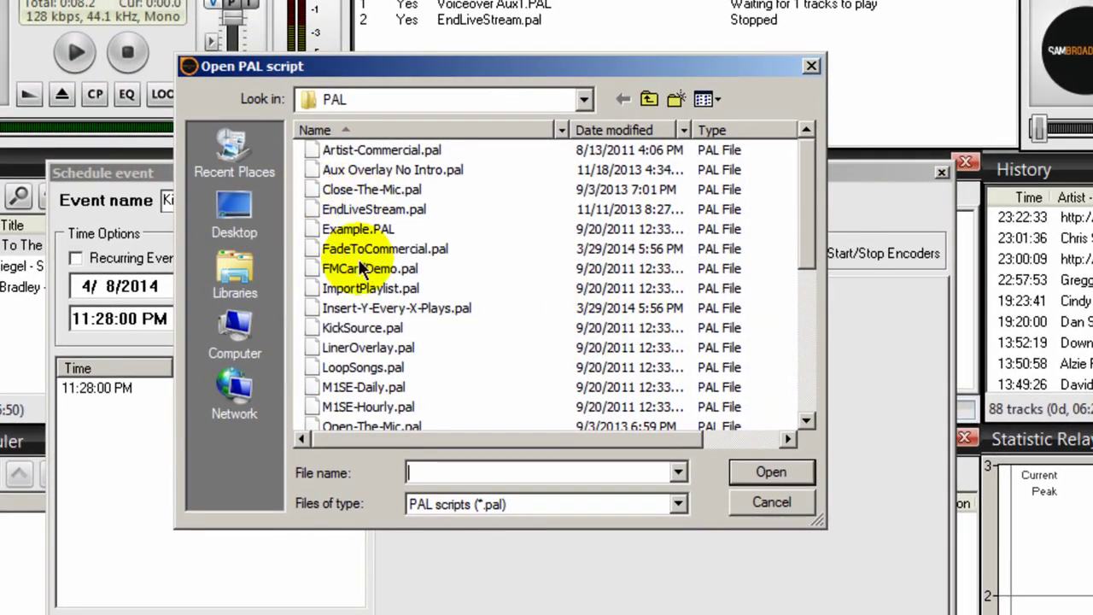
left_click(361, 211)
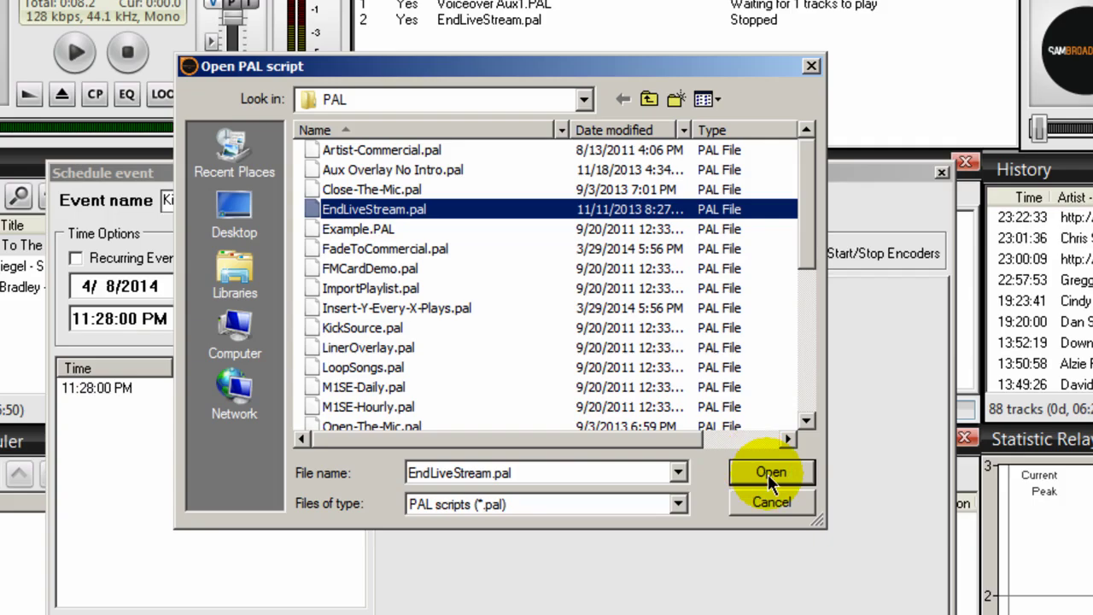
left_click(767, 472)
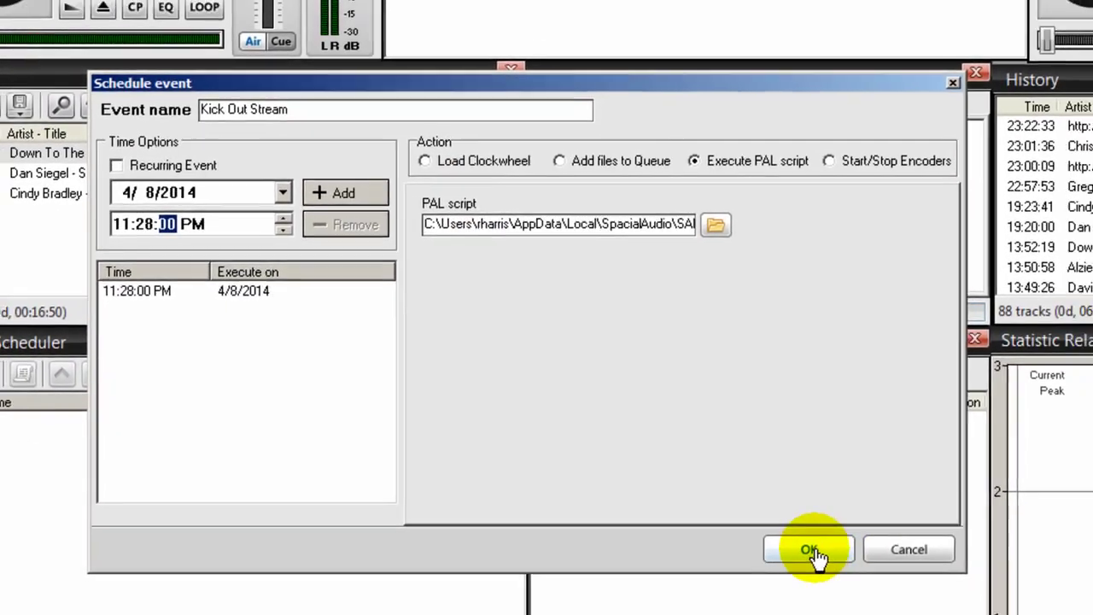
left_click(809, 606)
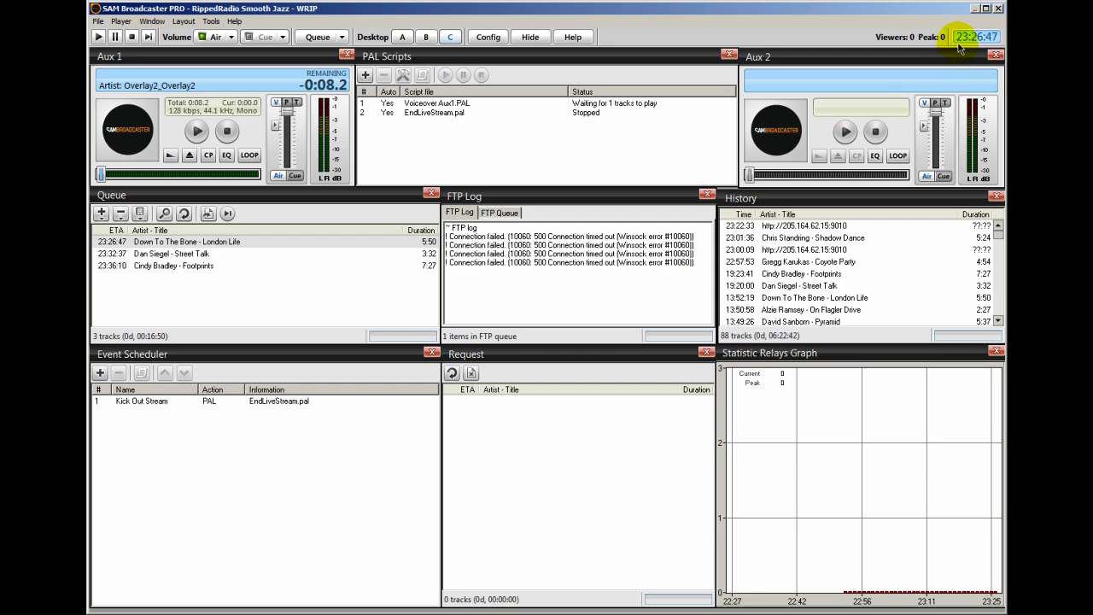
On desktop A resume playback and jump to Street Talk, then show desktop B's Event Log.
left_click(402, 38)
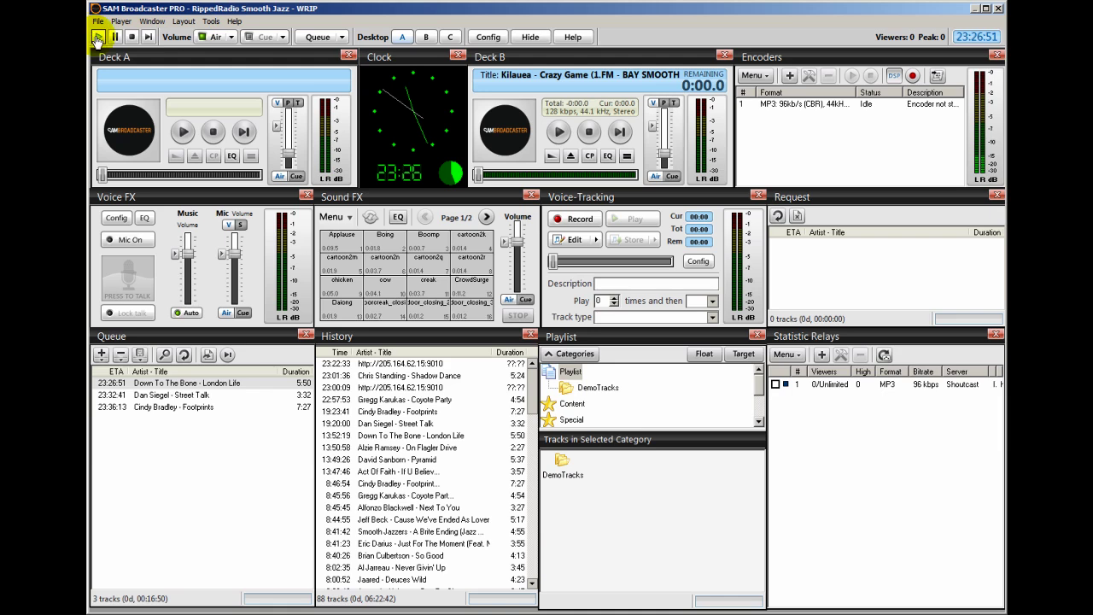
left_click(97, 37)
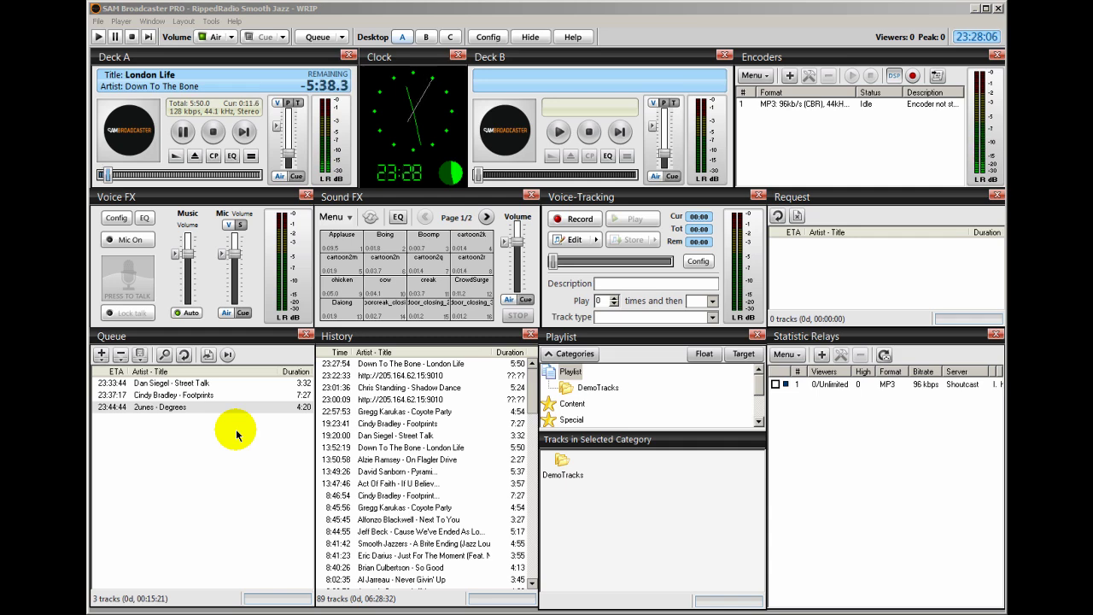
double_click(150, 384)
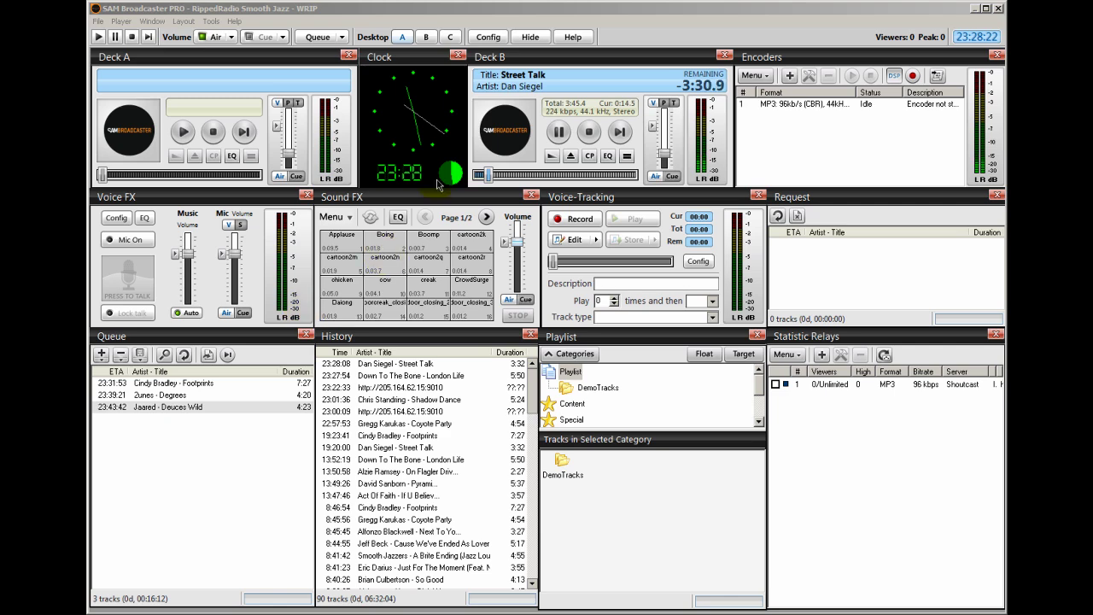
left_click(426, 37)
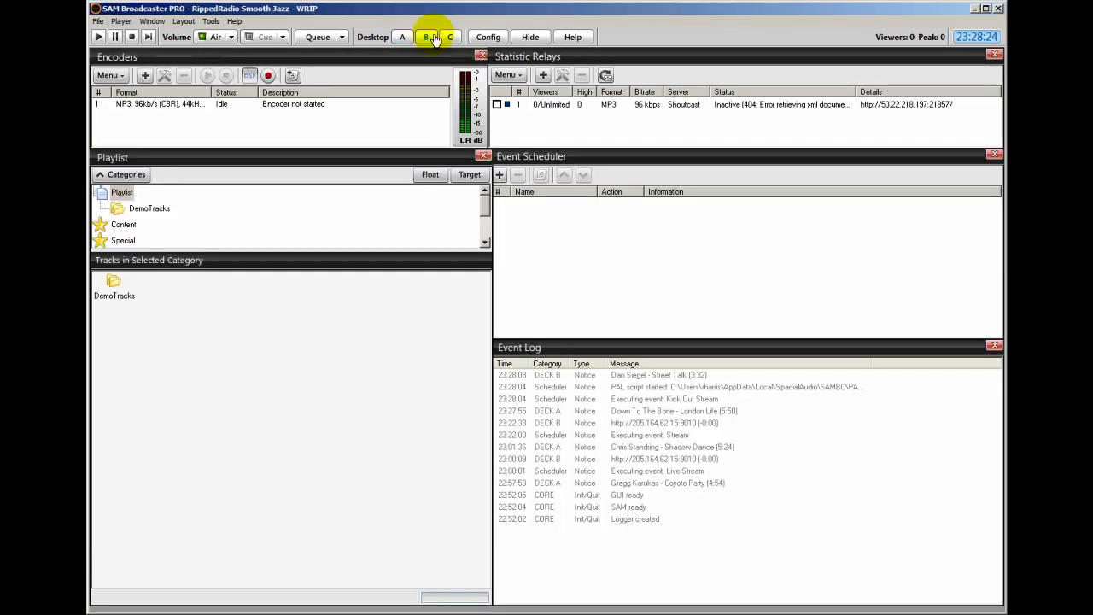
left_click(450, 36)
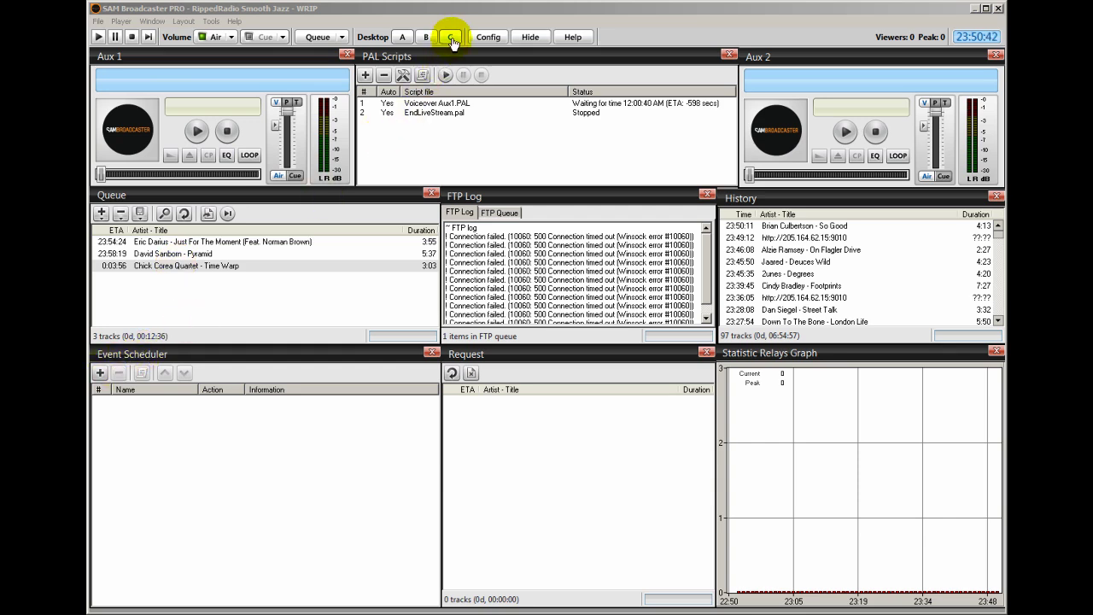
left_click(100, 375)
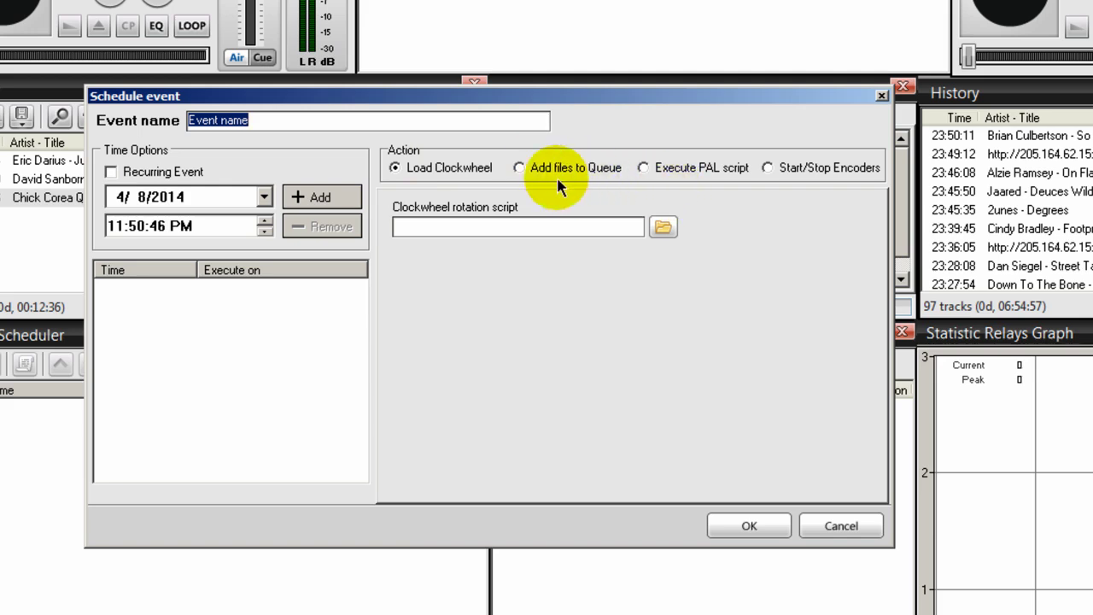
left_click(520, 167)
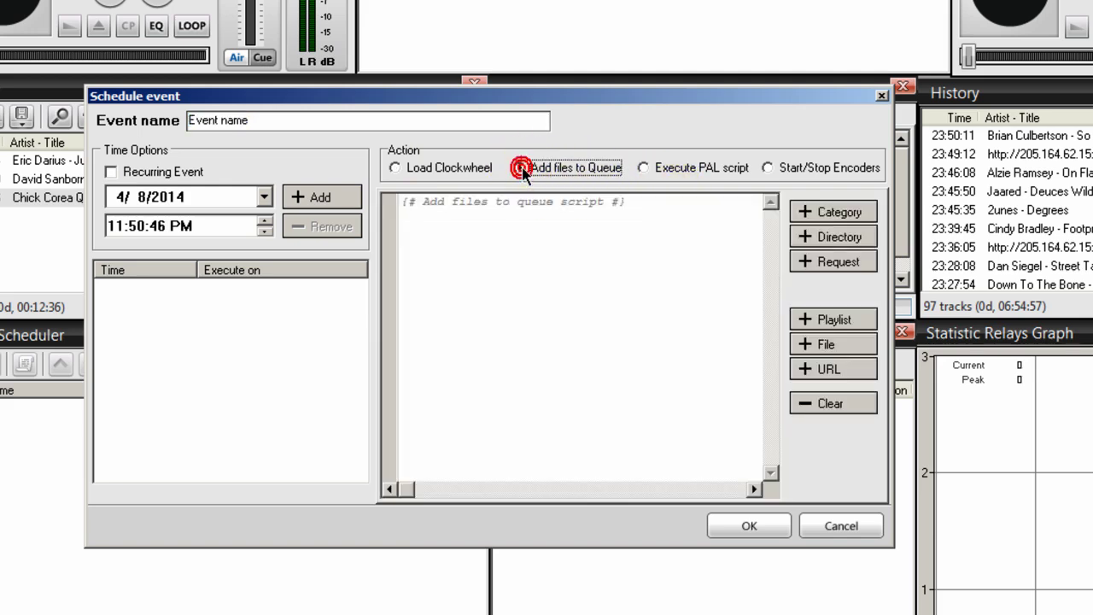
left_click(854, 374)
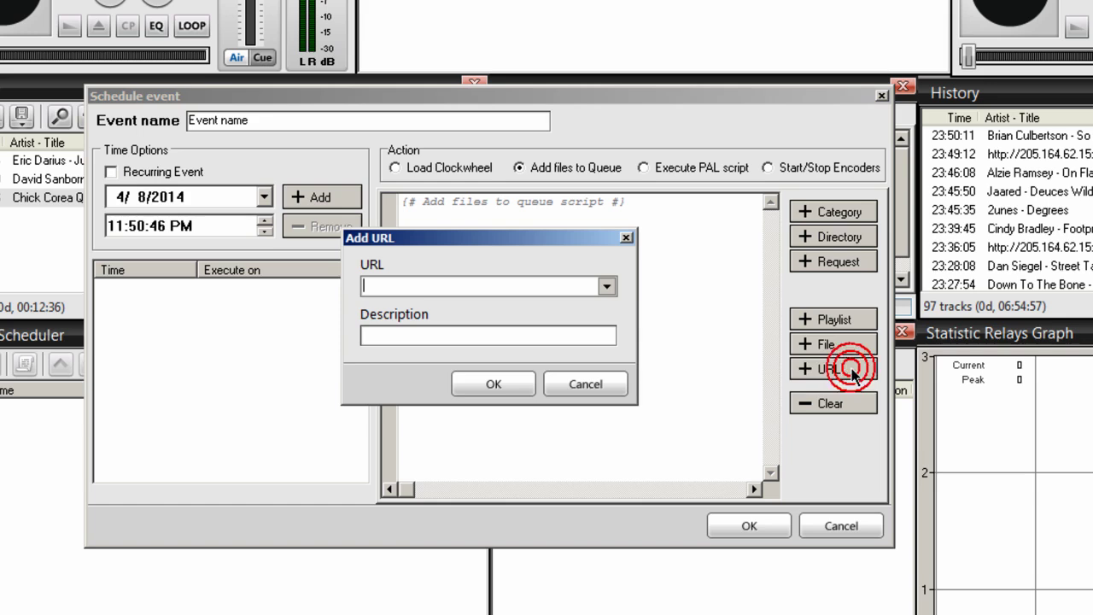
left_click(606, 285)
left_click(516, 305)
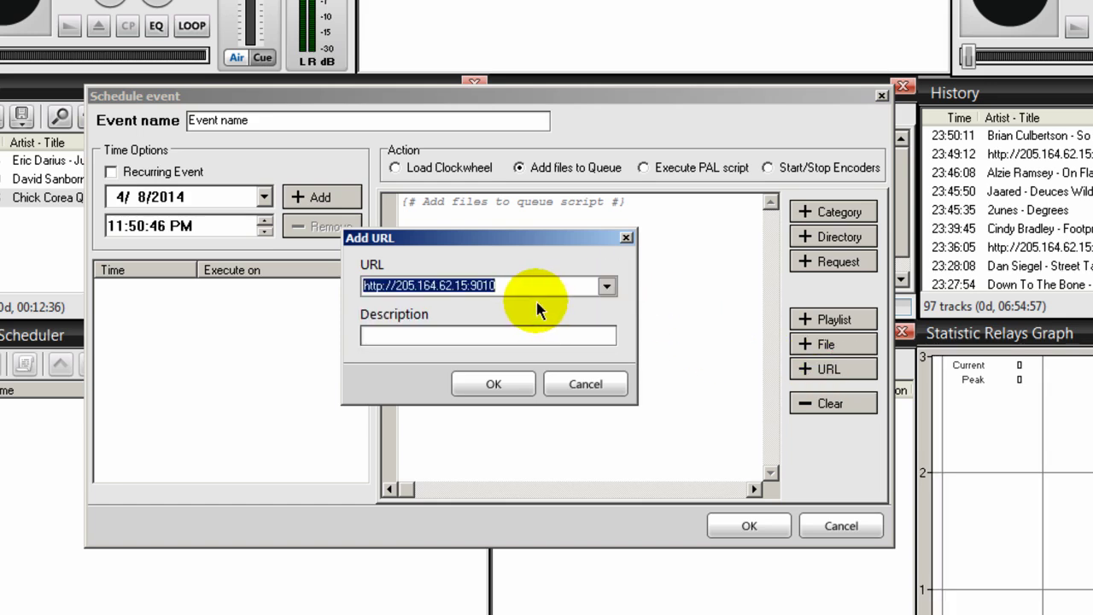
left_click(487, 335)
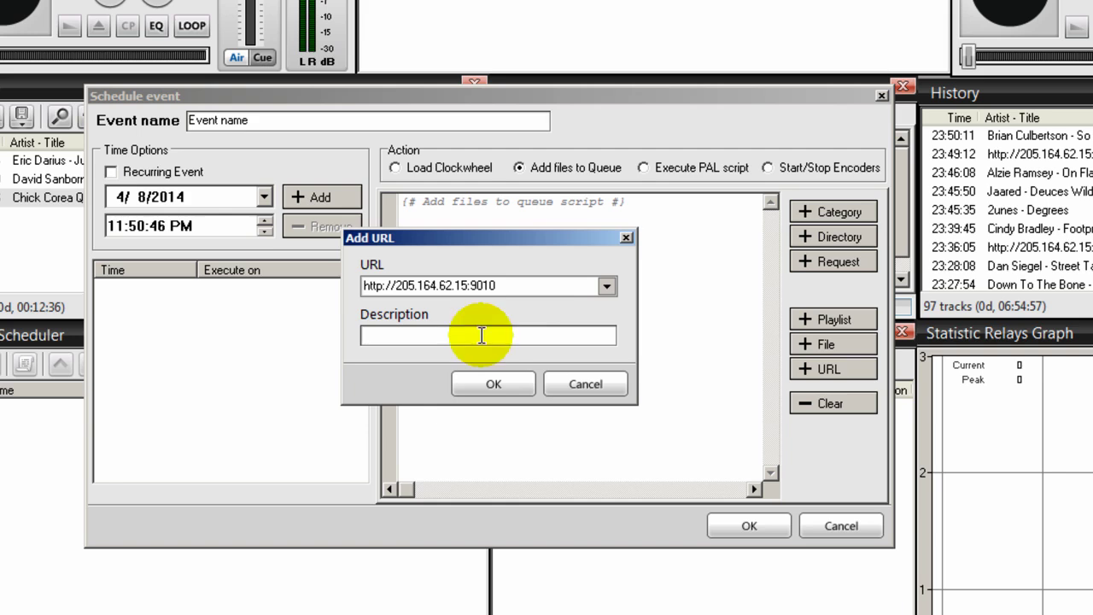
type("I.")
type("F")
type("1.F")
left_click(488, 386)
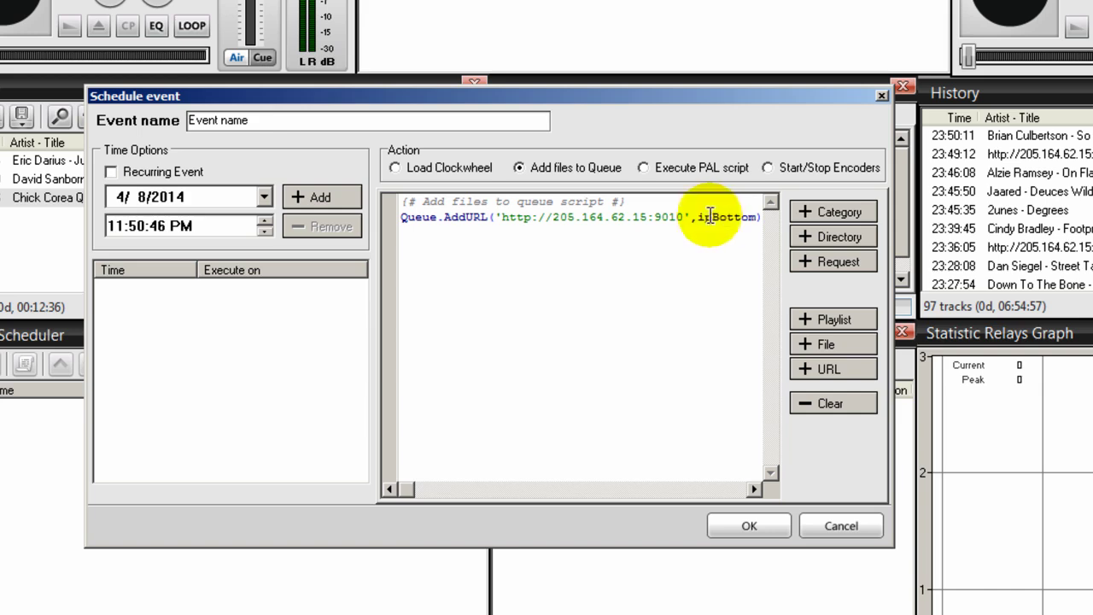
Change the queue position to ipTop, add an 11:54:00 PM run time on 4/8/2014, and save.
left_click_drag(712, 216, 744, 217)
type("Top")
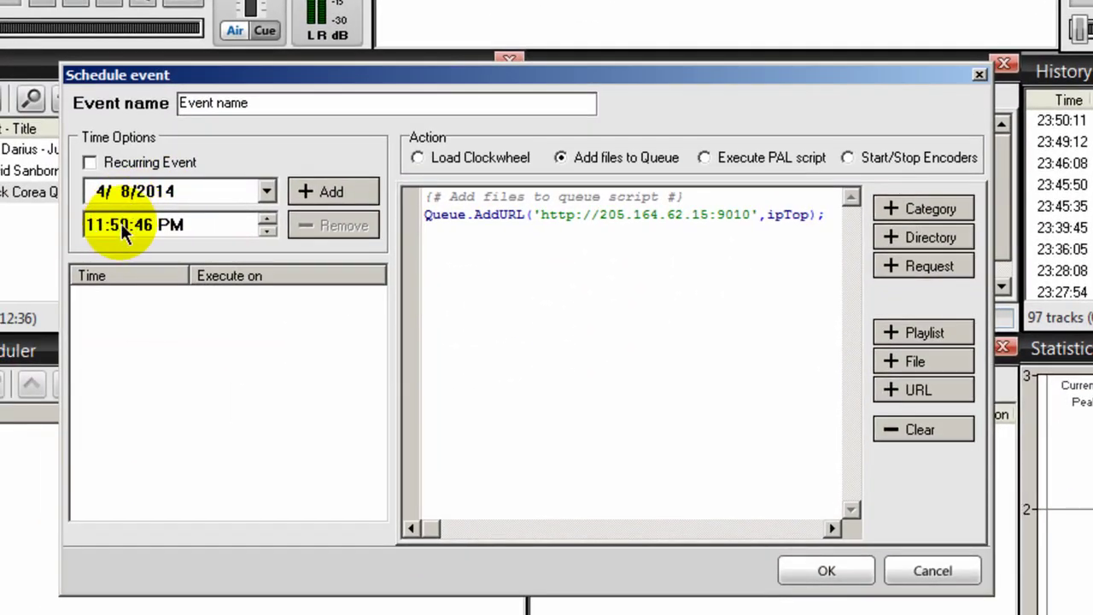
left_click(120, 225)
type("50")
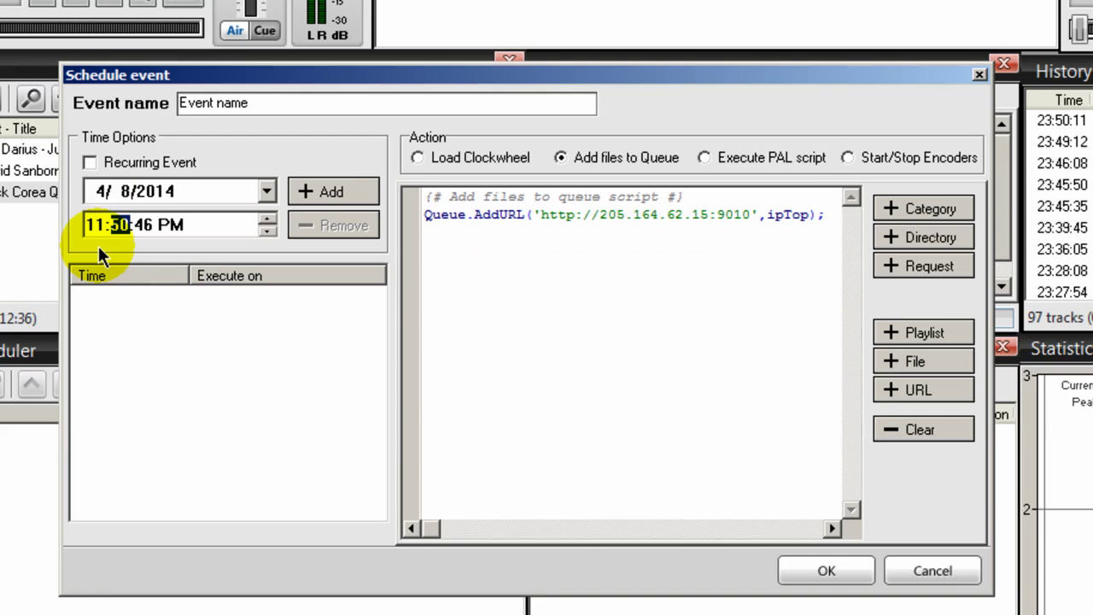
type("45")
left_click(142, 226)
type("00")
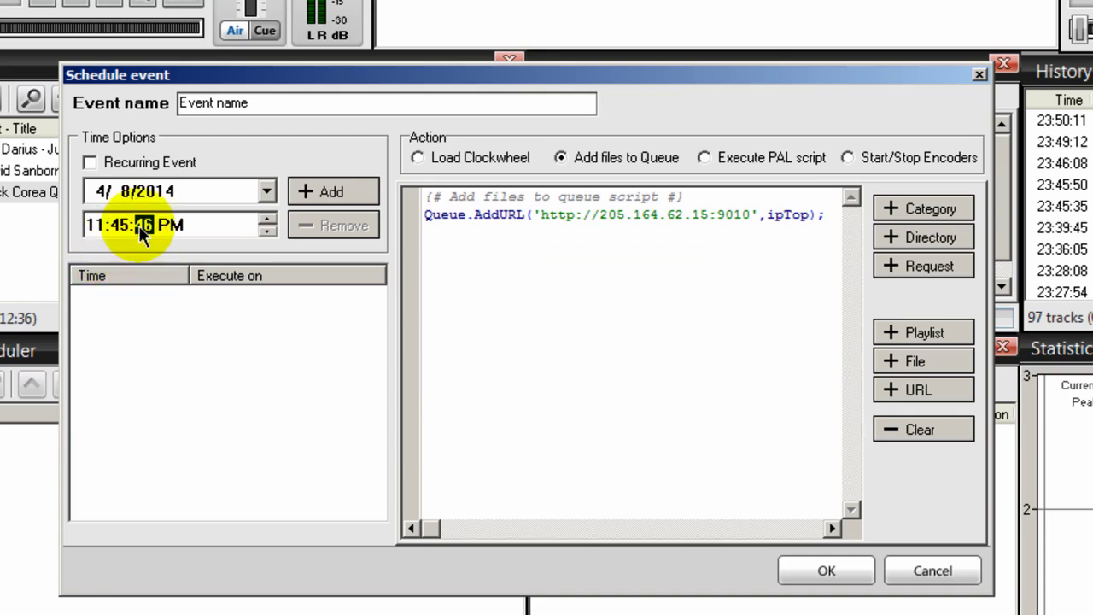
key("Left")
type("54")
left_click(341, 195)
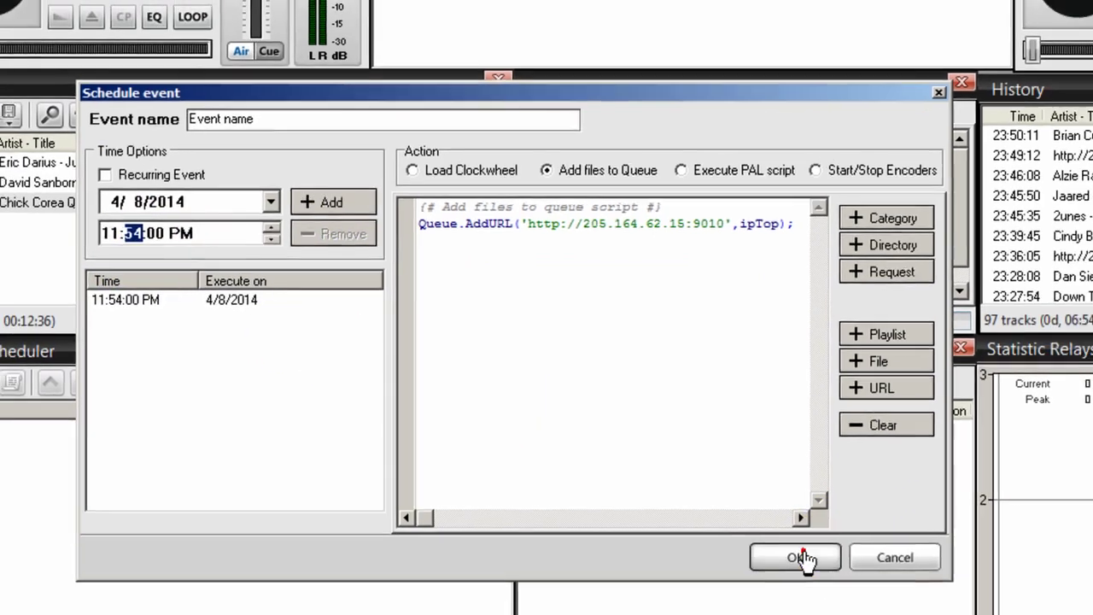
left_click(826, 571)
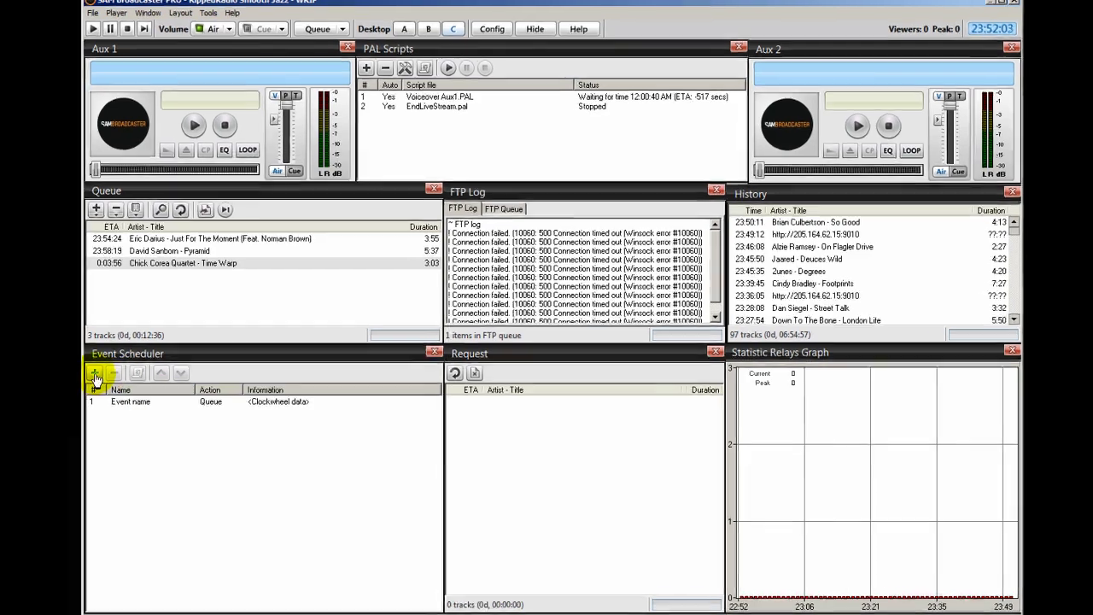
Start a new Execute PAL script event that loads EndLiveStream.pal.
left_click(95, 376)
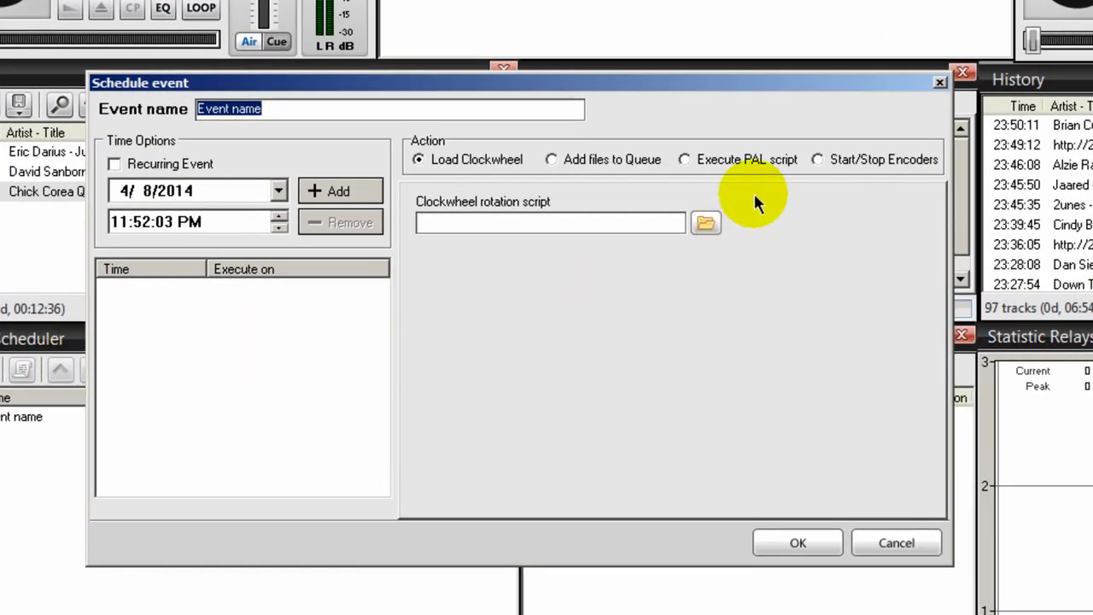
left_click(686, 159)
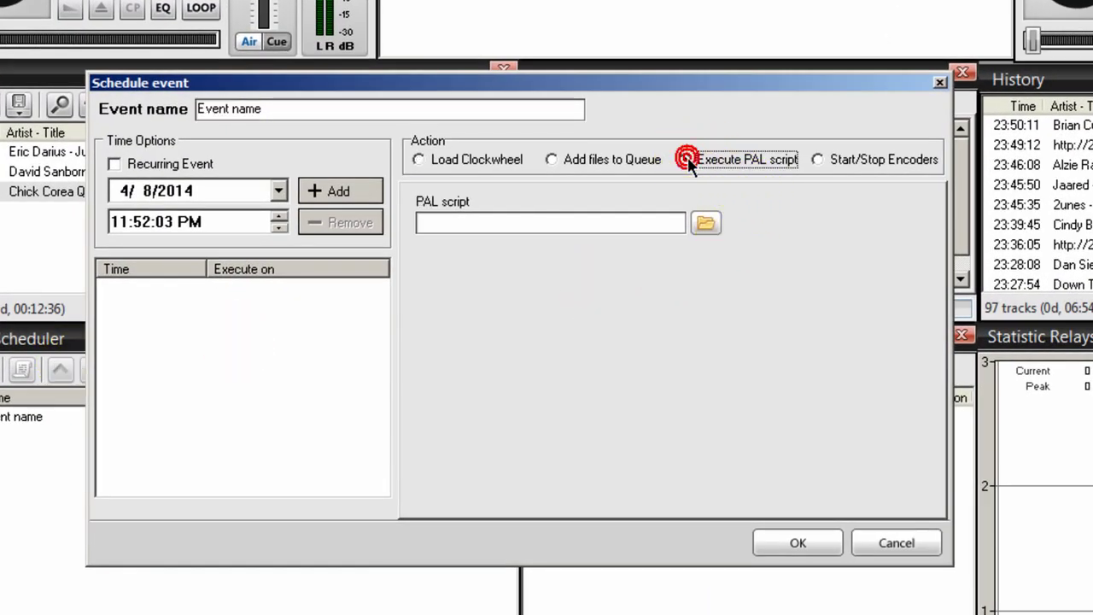
left_click(705, 224)
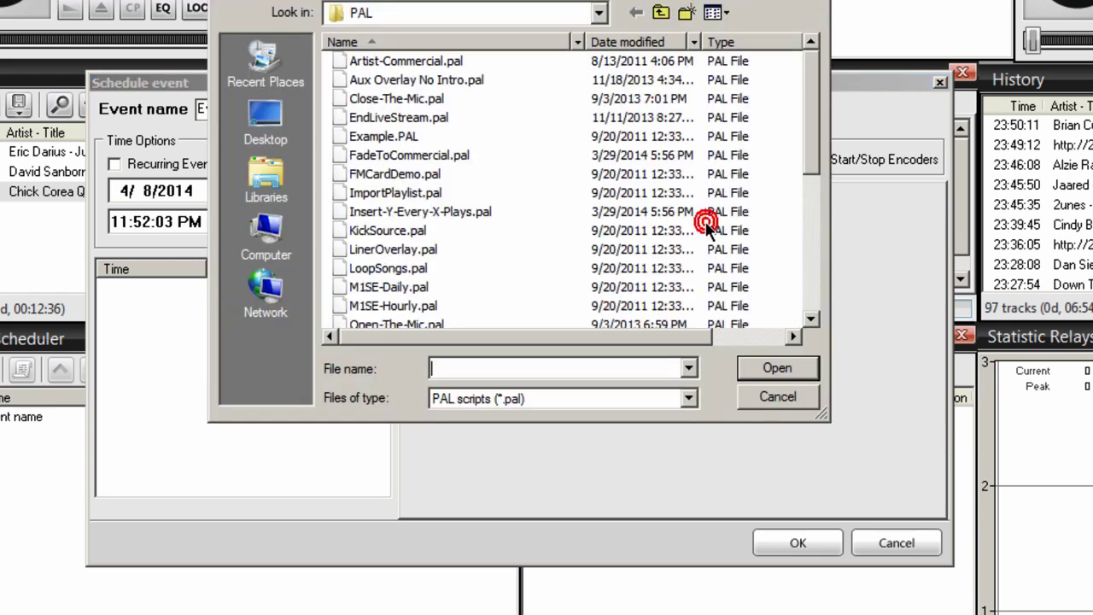
left_click(397, 118)
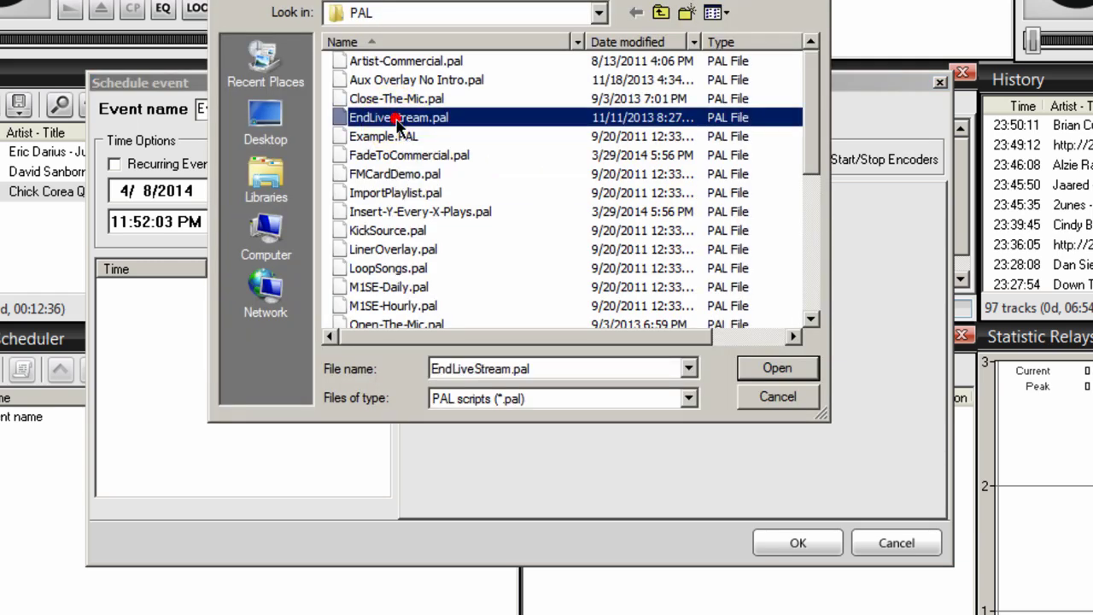
left_click(777, 369)
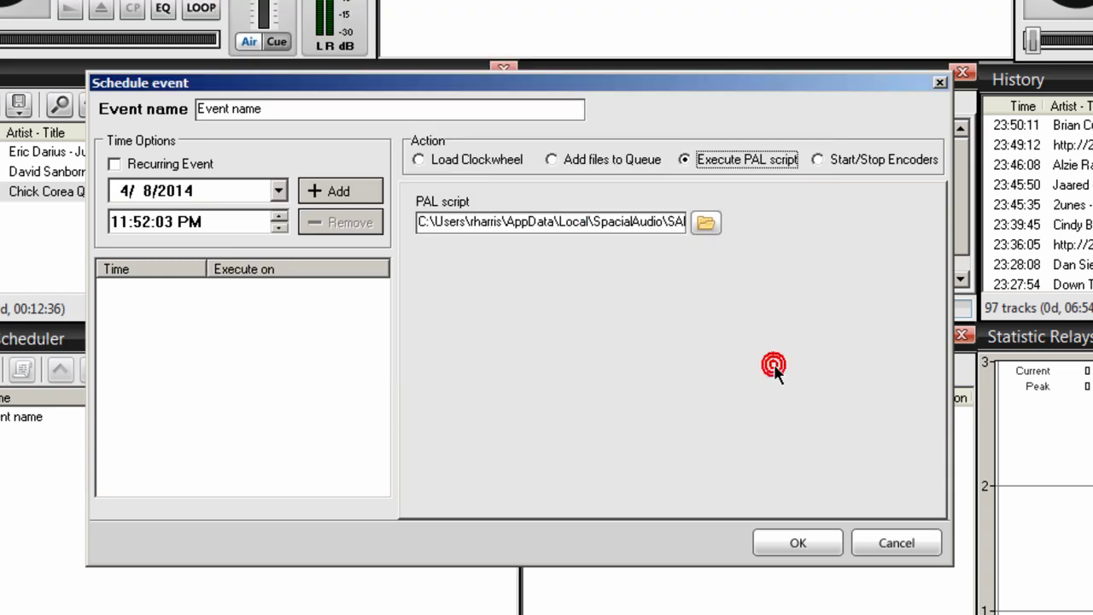
Add an 11:55:00 PM run time on 4/8/2014 and save the event.
left_click(148, 224)
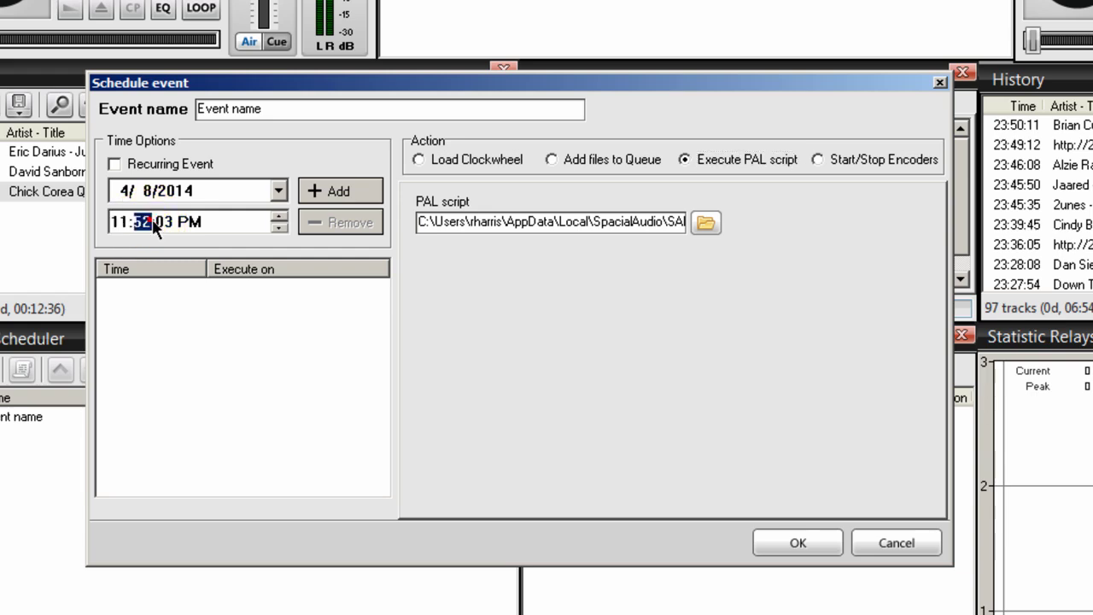
type("55")
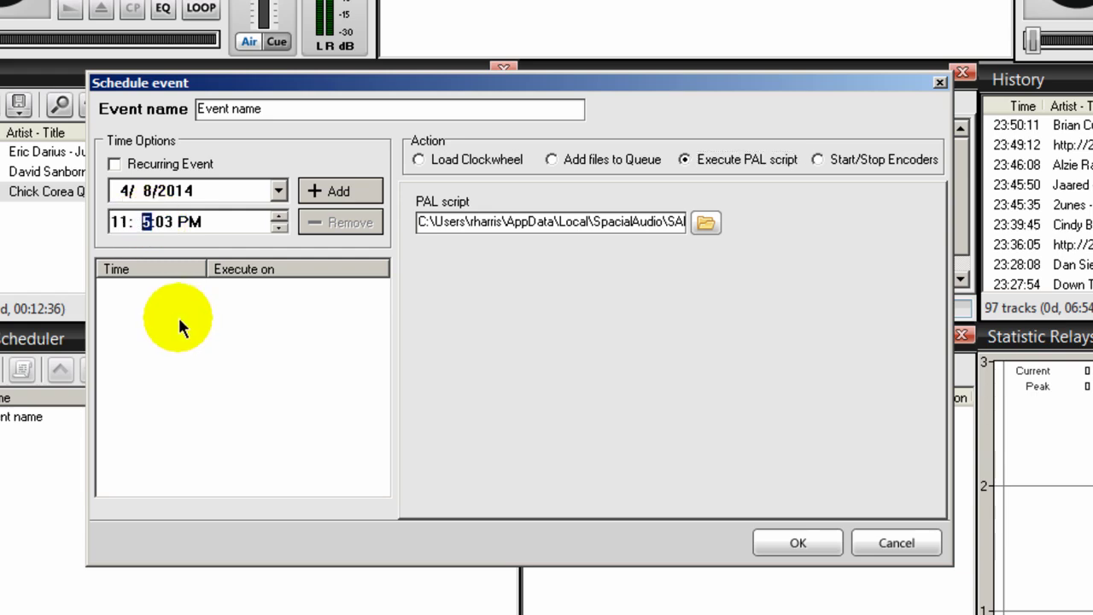
left_click(166, 223)
type("00")
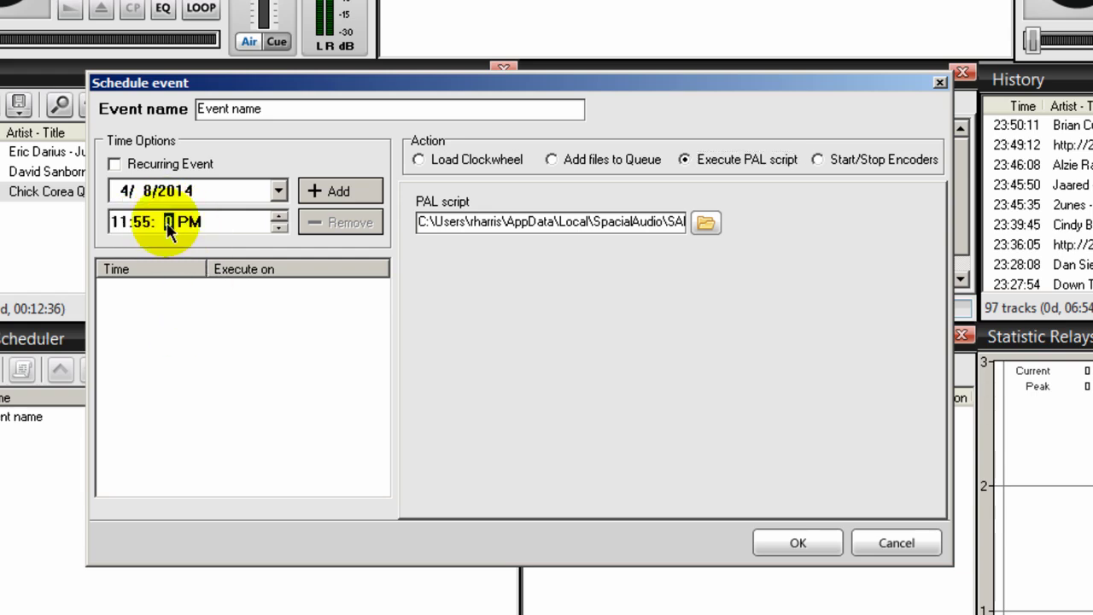
left_click(329, 191)
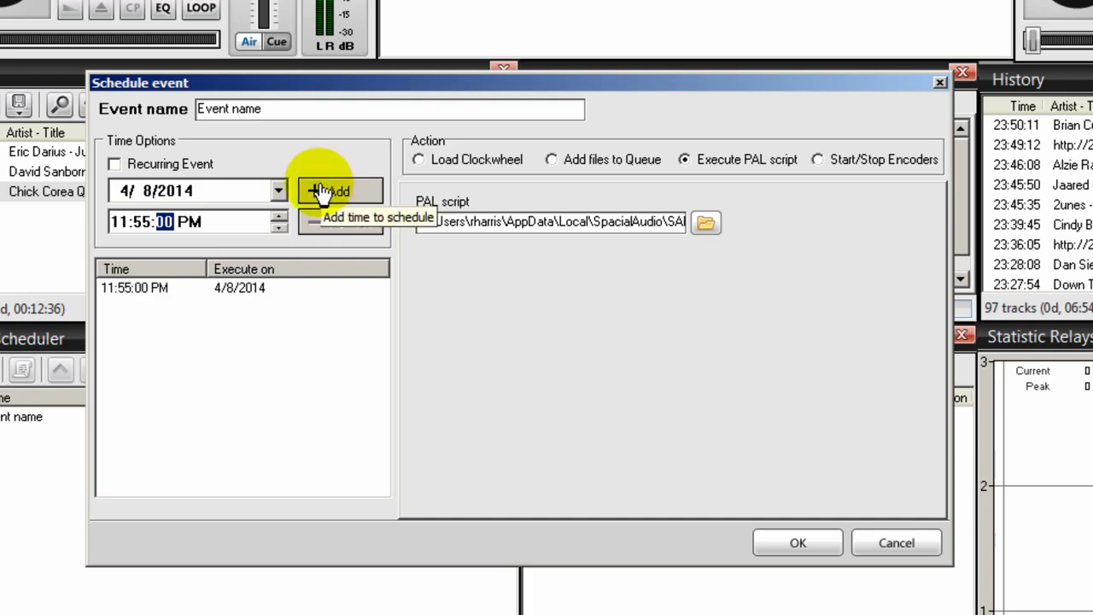
left_click(798, 543)
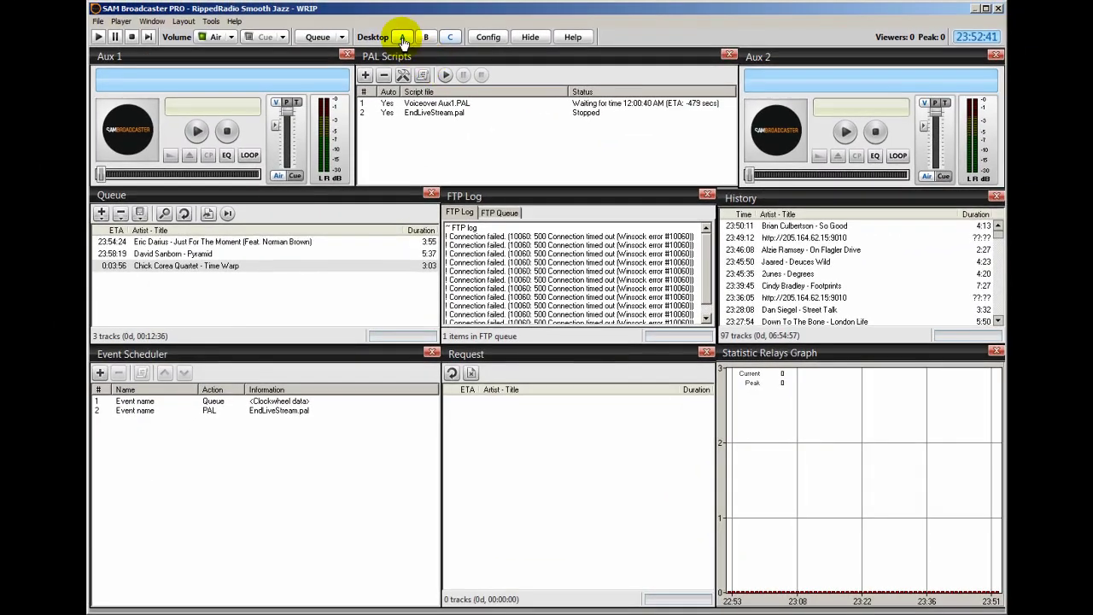
Switch to Desktop A to see Deck A, the Clock and Deck B, with History confirming music resumed.
left_click(402, 37)
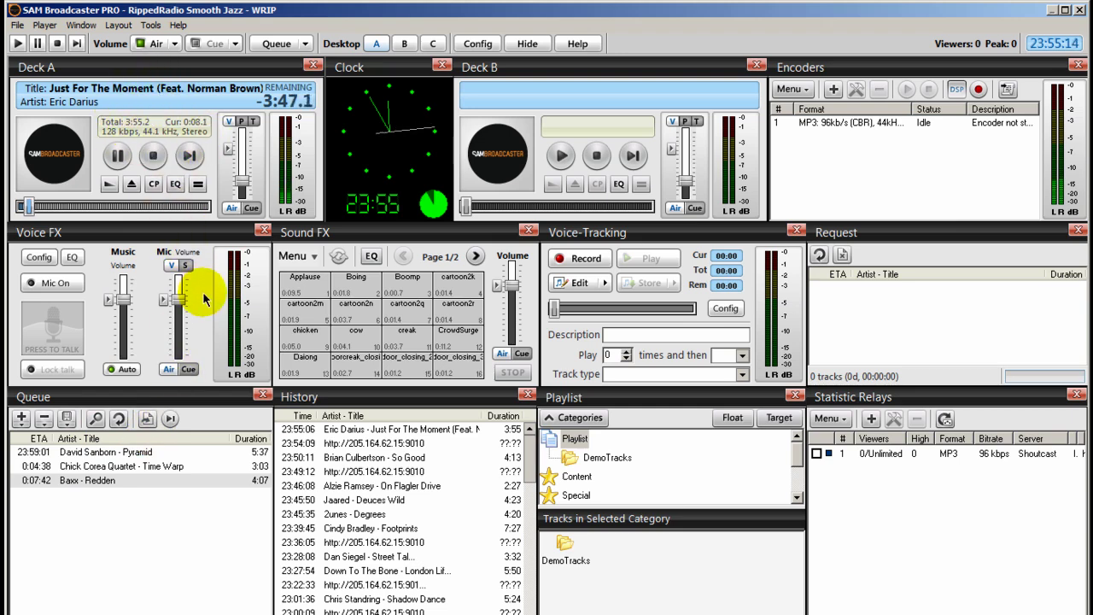
Turn down the Air master volume with its popup slider.
left_click(158, 44)
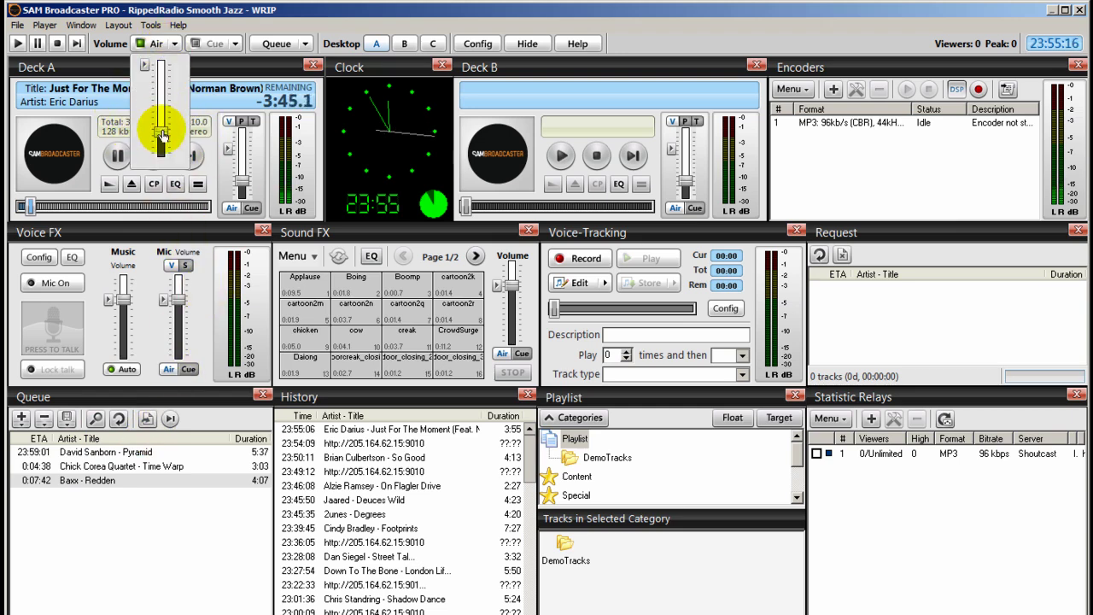
left_click_drag(161, 130, 161, 152)
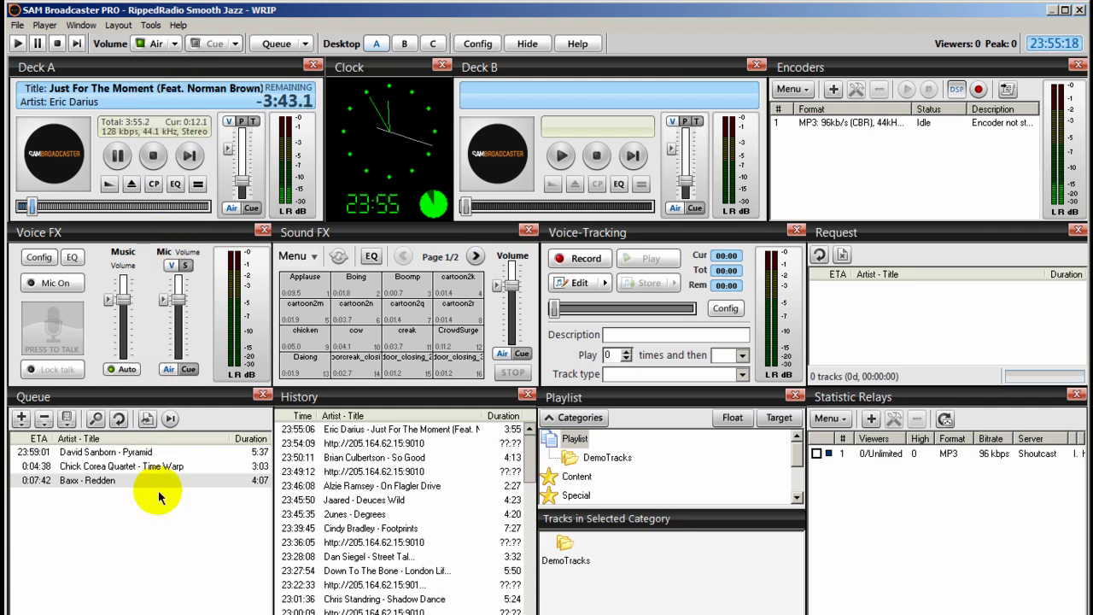